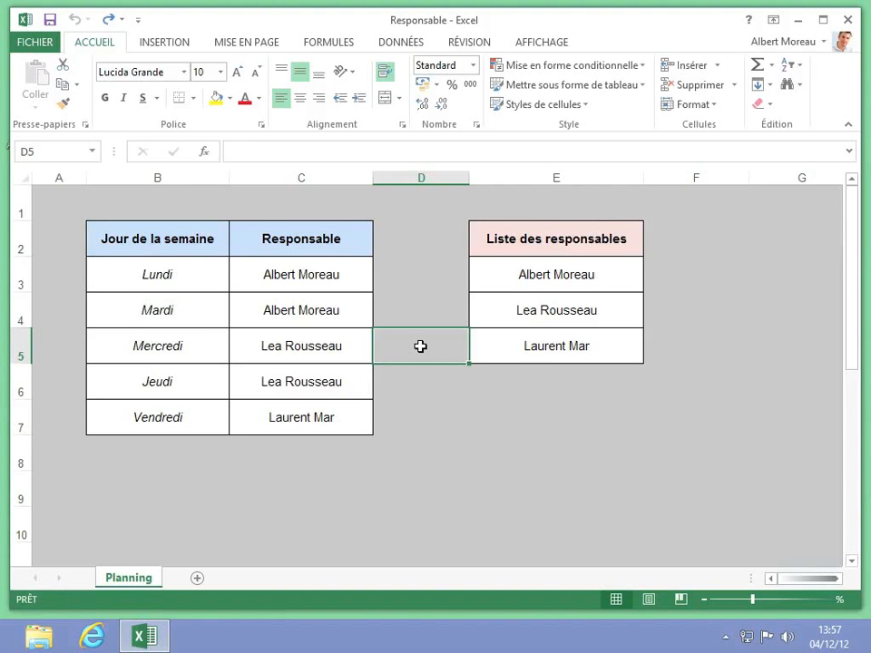
Step: Turn on Suivre les modifications in Afficher les modifications and save the workbook as shared
{"action": "left_click", "coordinate": [461, 46]}
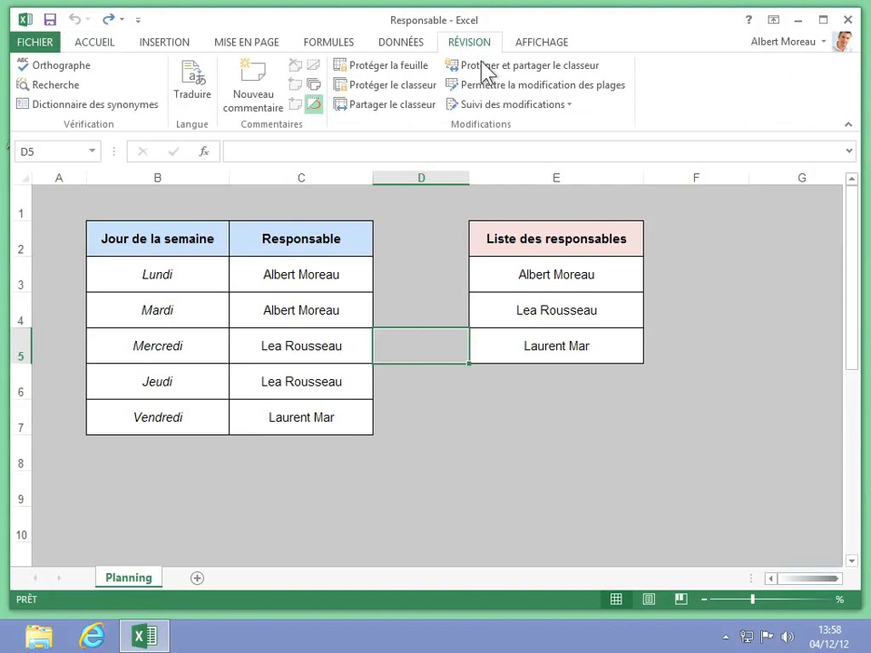
{"action": "left_click", "coordinate": [540, 107]}
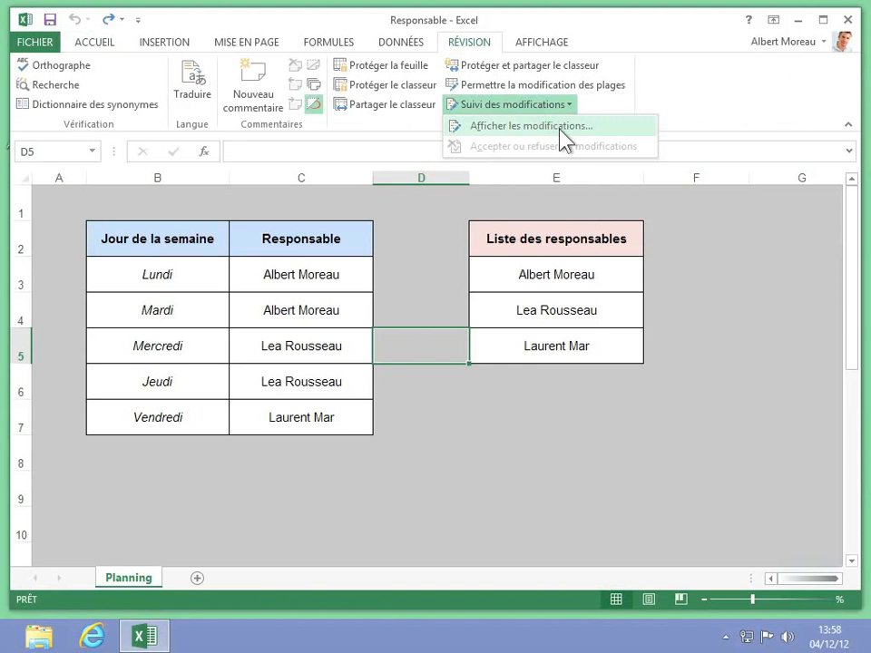
{"action": "left_click", "coordinate": [563, 136]}
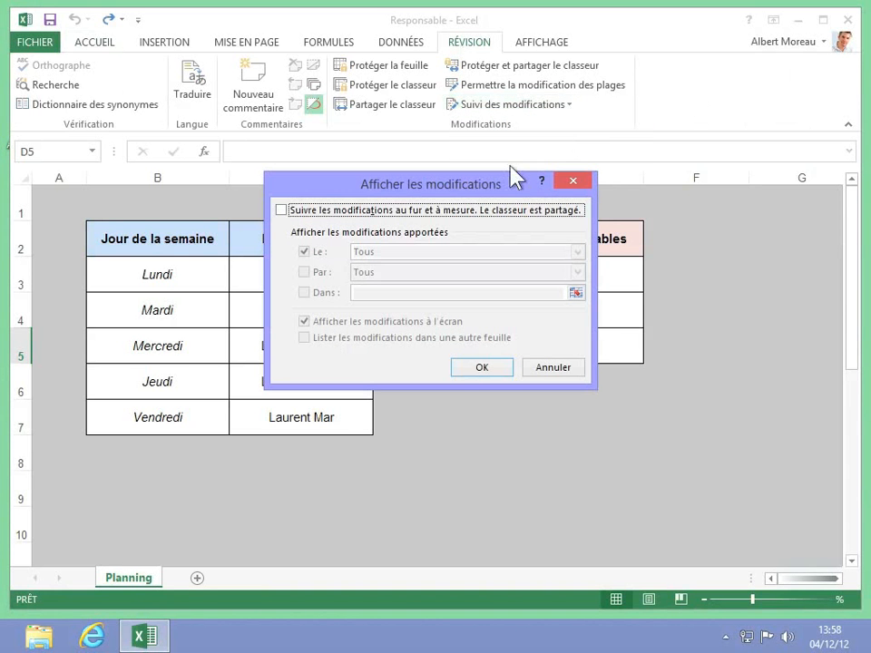
{"action": "left_click", "coordinate": [281, 210]}
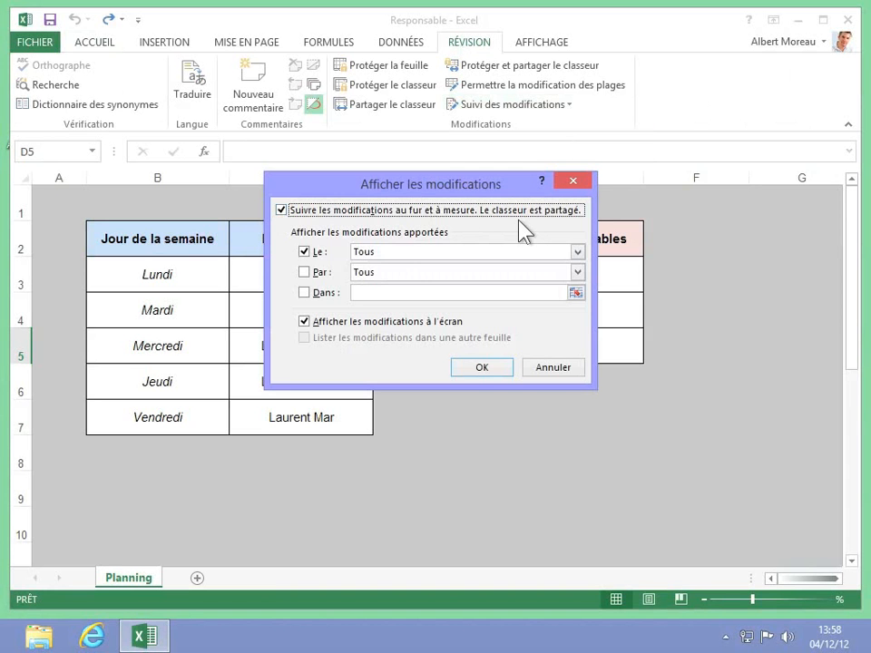
{"action": "left_click", "coordinate": [479, 367]}
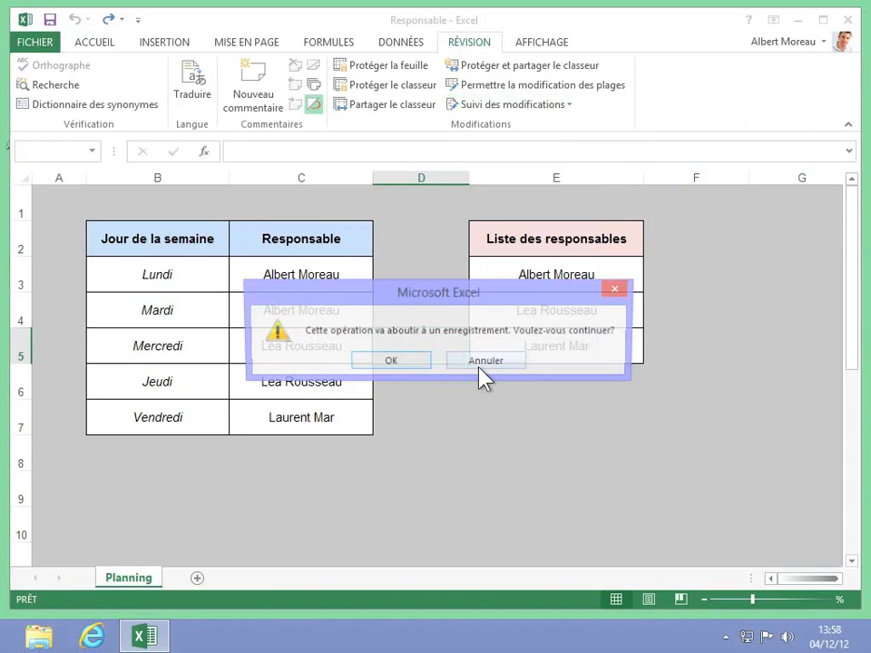
{"action": "left_click", "coordinate": [389, 363]}
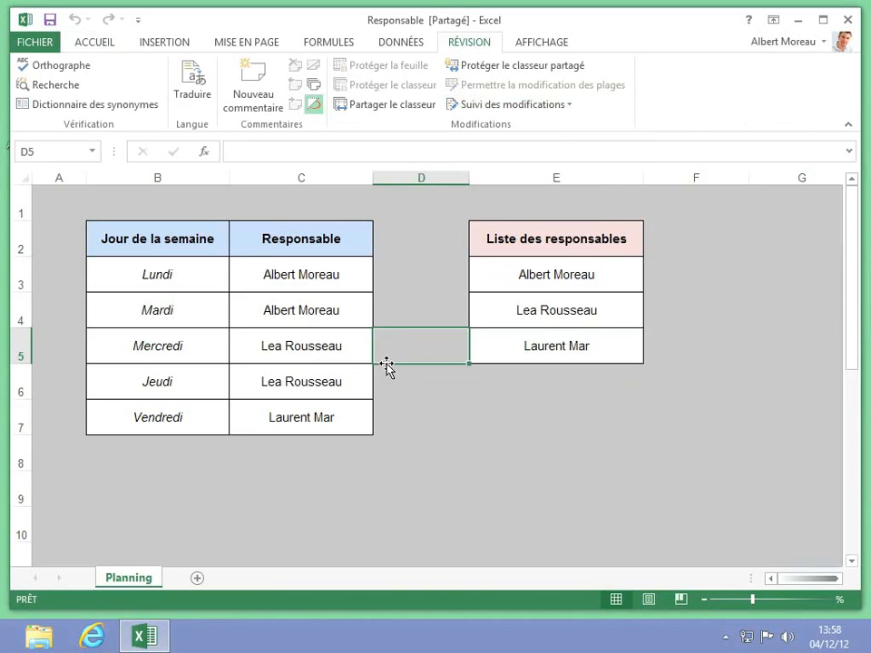
Step: Replace the third manager name in cell E5 with the new manager's name
{"action": "left_click", "coordinate": [519, 354]}
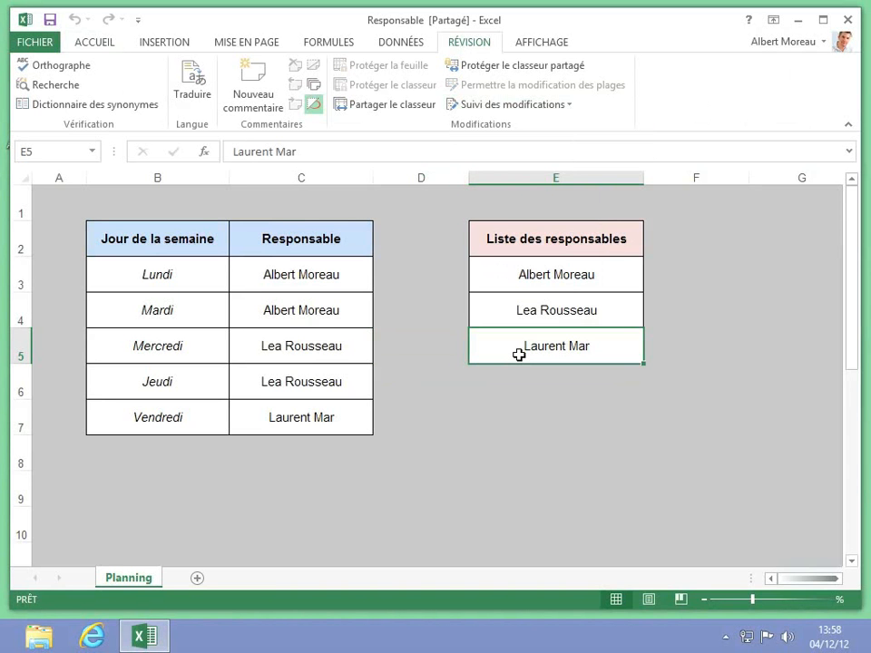
{"action": "type", "text": "Hervé M"}
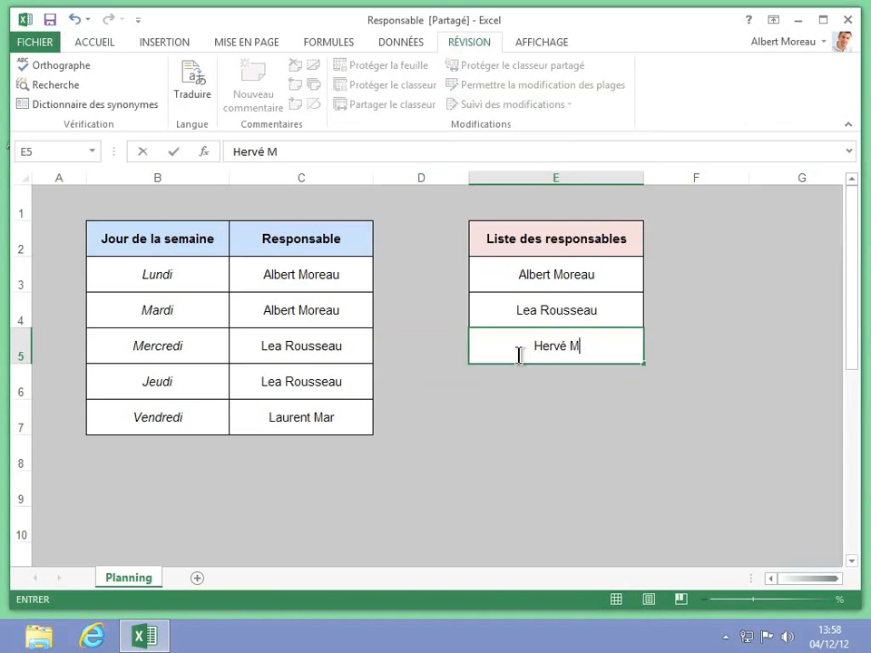
{"action": "type", "text": "artin"}
{"action": "key", "text": "Return"}
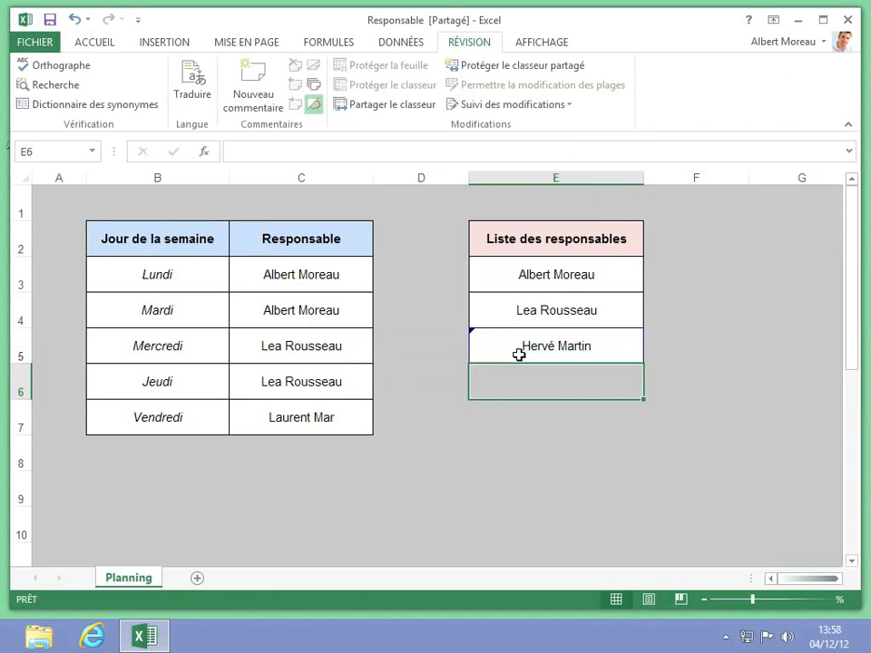
Step: Enter the new manager's name for Mercredi in C5 and Vendredi in C7
{"action": "mouse_move", "coordinate": [518, 355]}
{"action": "mouse_move", "coordinate": [595, 345]}
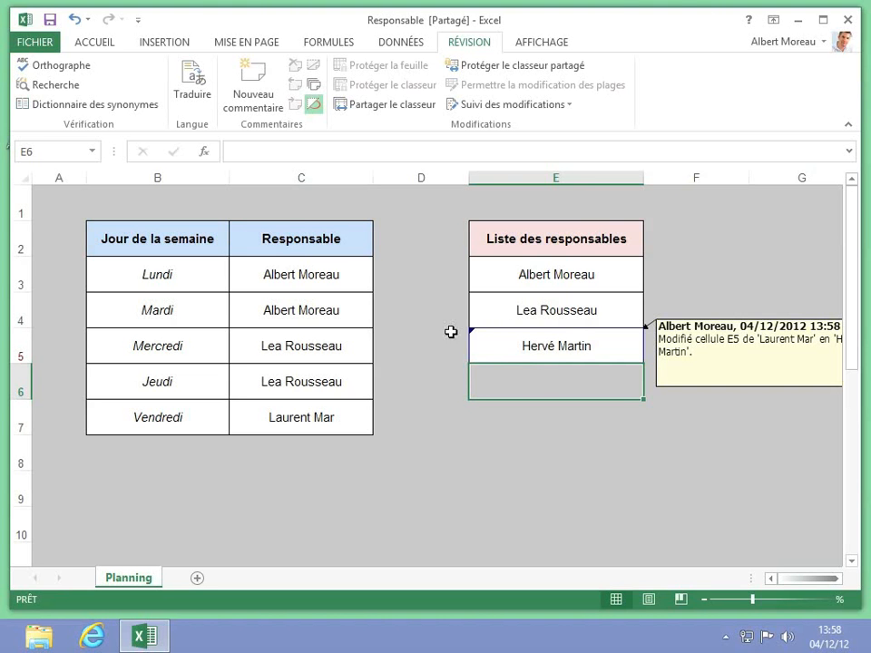
{"action": "left_click", "coordinate": [291, 340]}
{"action": "type", "text": "HERV3"}
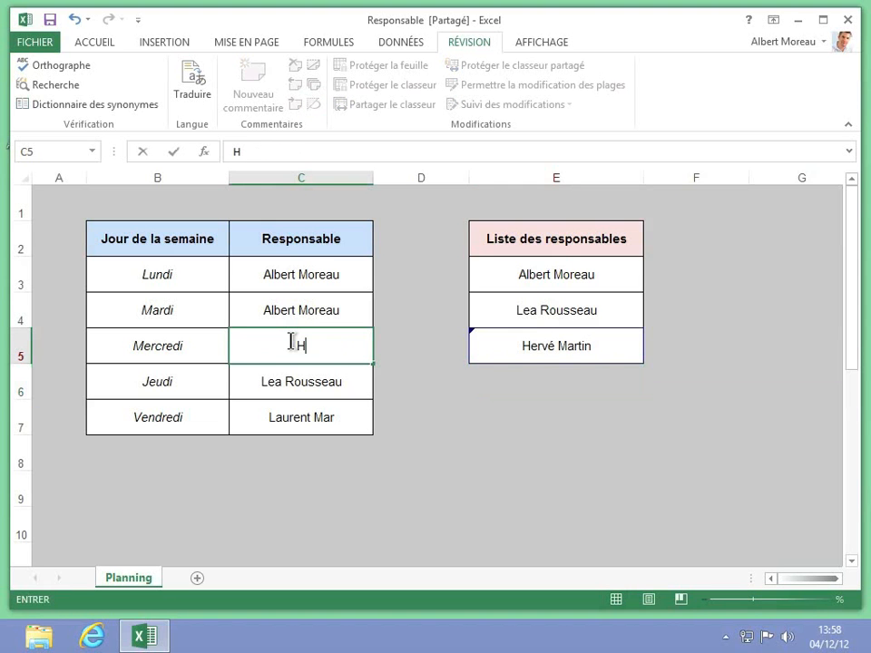
{"action": "key", "text": "BackSpace"}
{"action": "key", "text": "BackSpace"}
{"action": "key", "text": "BackSpace"}
{"action": "key", "text": "BackSpace"}
{"action": "type", "text": "ervé Martin"}
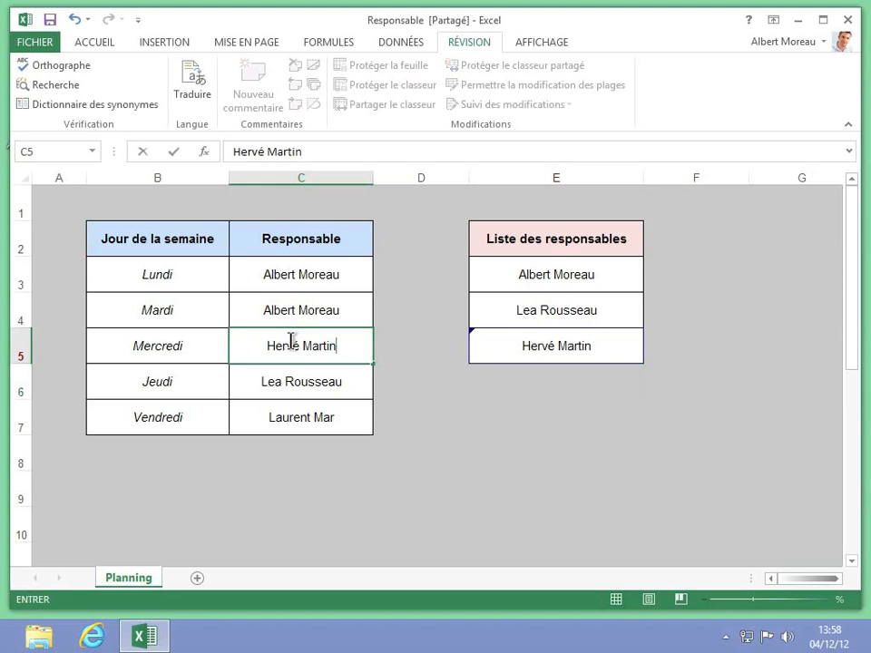
{"action": "left_click", "coordinate": [286, 417]}
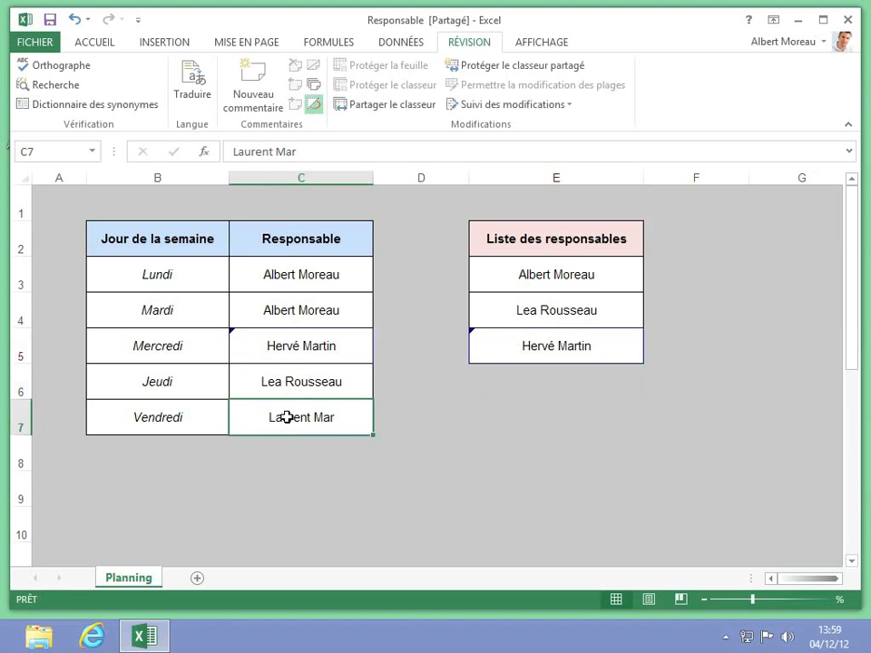
{"action": "type", "text": "Hervé Mar"}
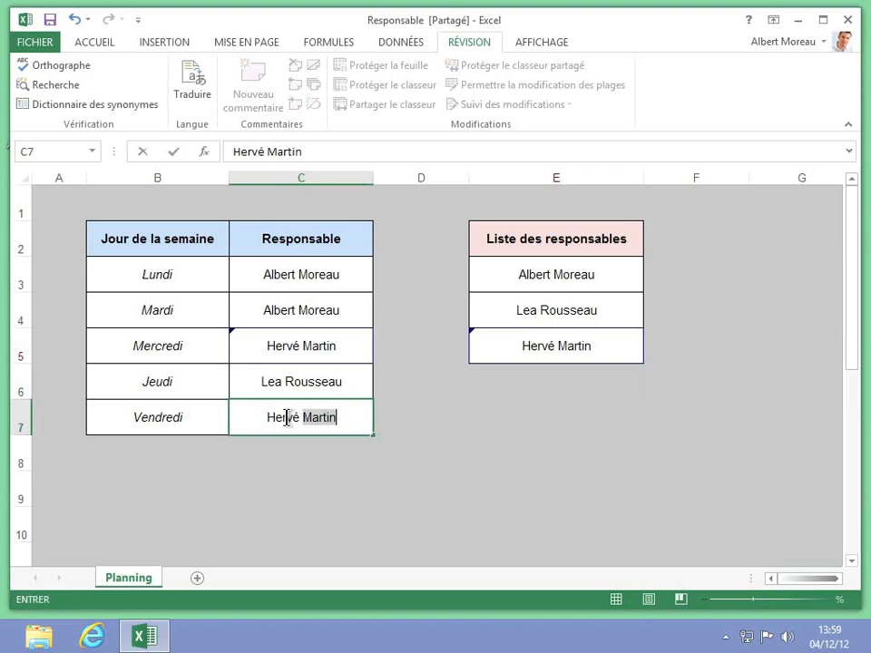
{"action": "type", "text": "tin"}
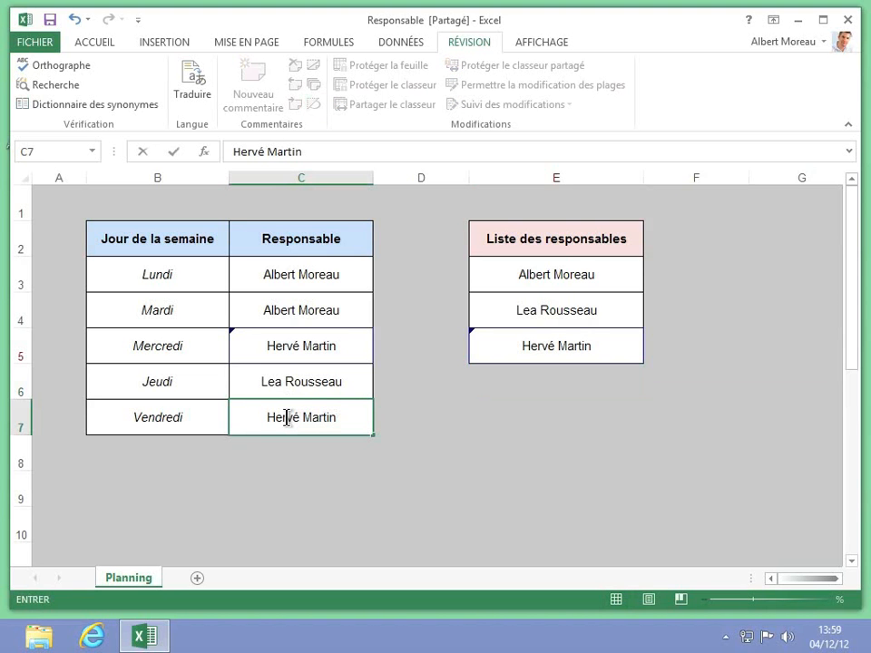
Step: Insert a blank row 7, entering Vendredi, Samedi and a manager name in C7
{"action": "right_click", "coordinate": [22, 418]}
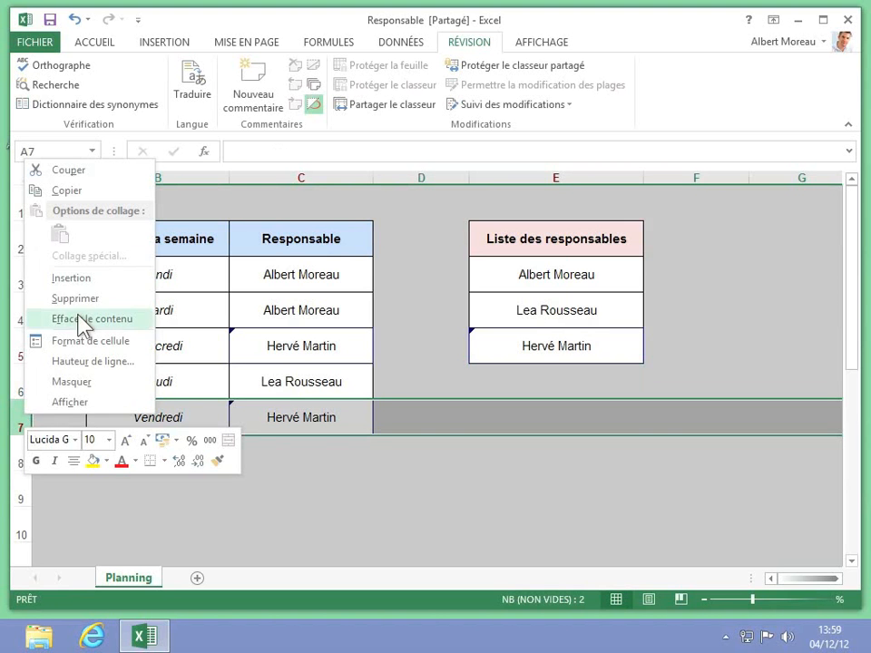
{"action": "left_click", "coordinate": [75, 278]}
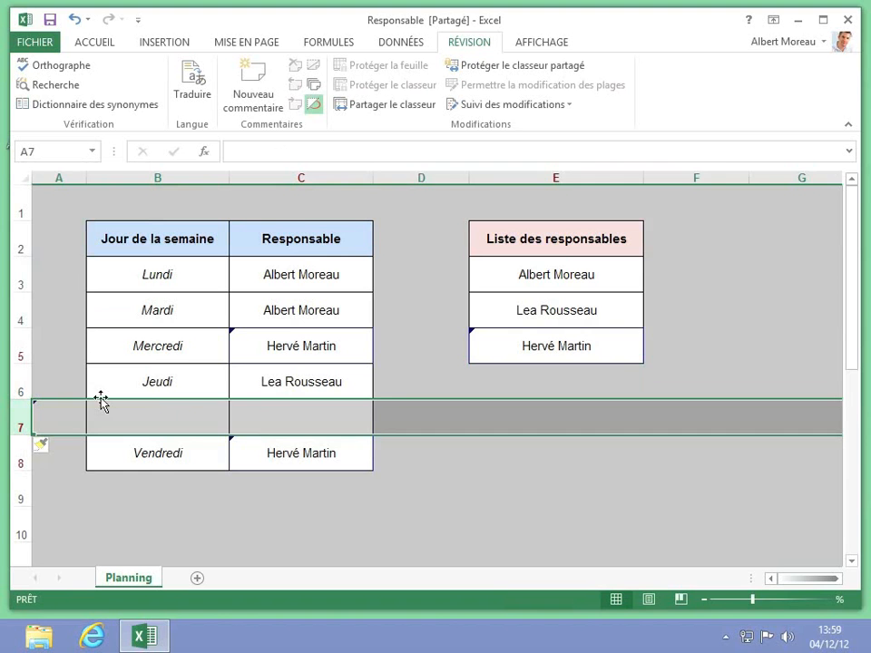
{"action": "left_click", "coordinate": [121, 415]}
{"action": "type", "text": "Vendredi"}
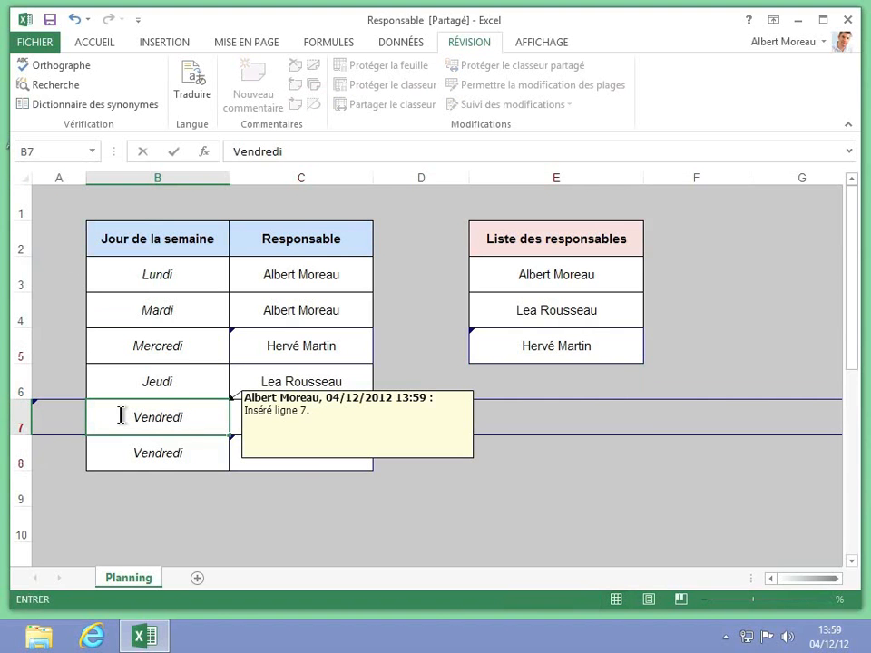
{"action": "key", "text": "Return"}
{"action": "type", "text": "Samedi"}
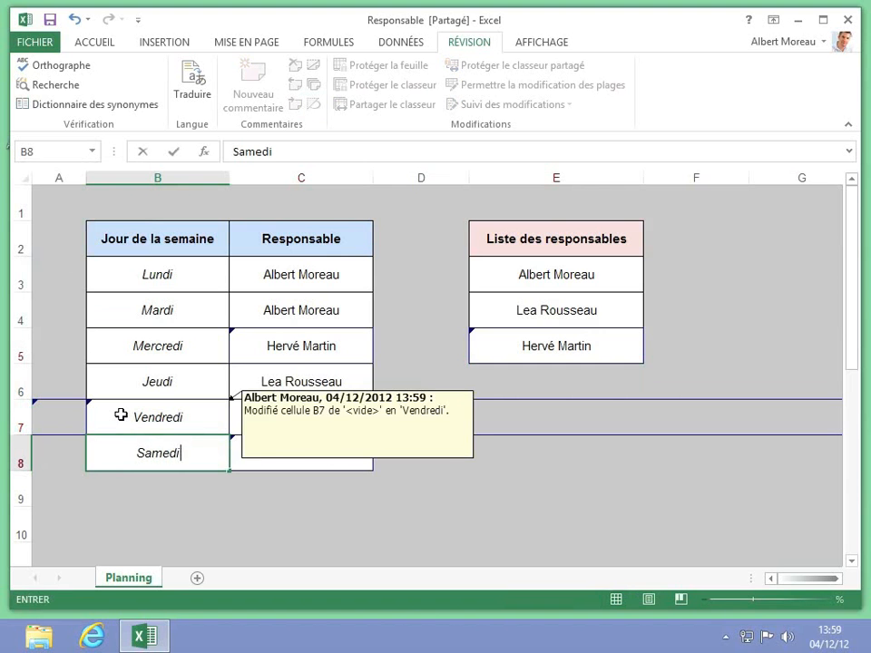
{"action": "left_click", "coordinate": [249, 424]}
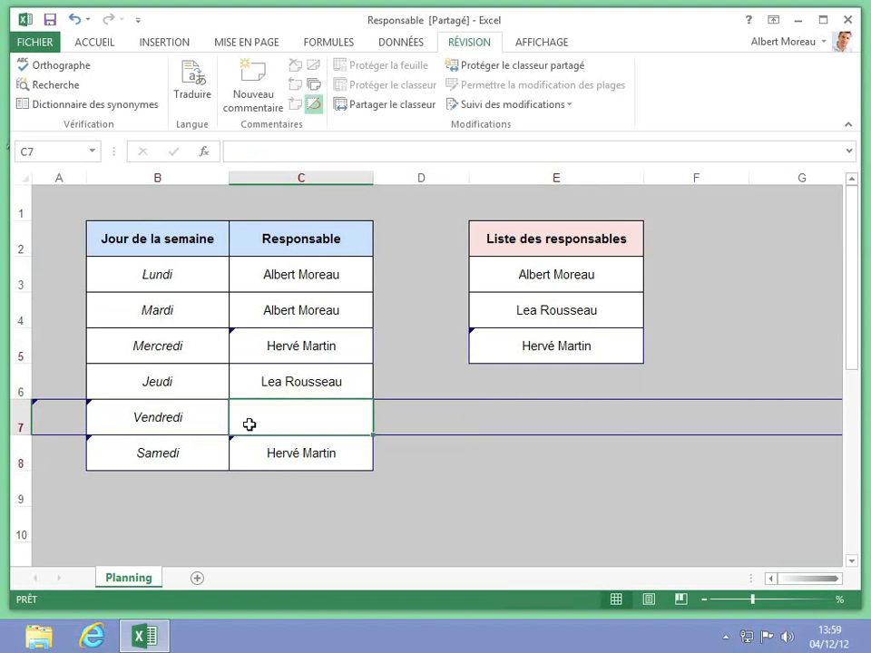
{"action": "mouse_move", "coordinate": [250, 425]}
{"action": "type", "text": "Lea "}
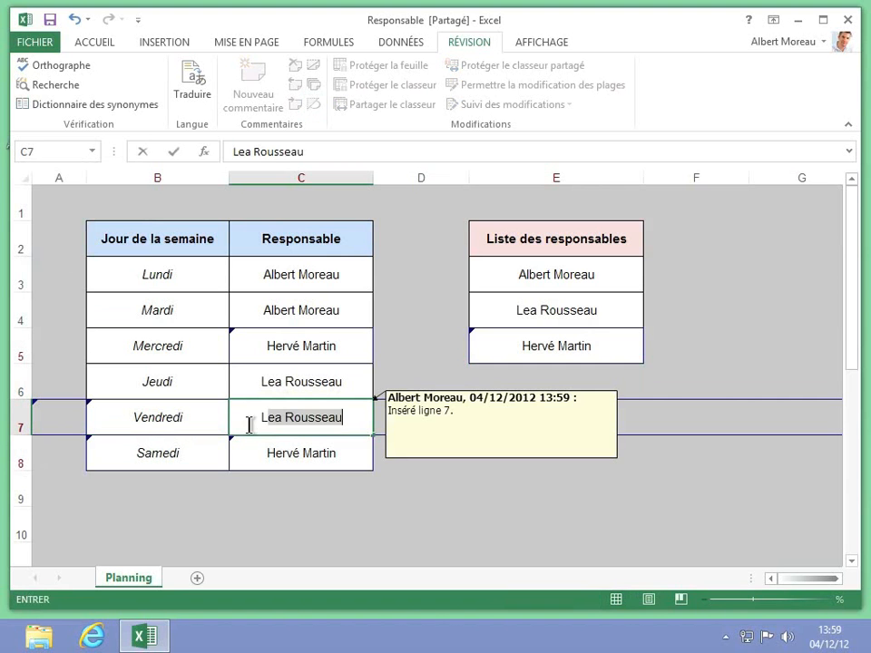
{"action": "type", "text": "Rousseau"}
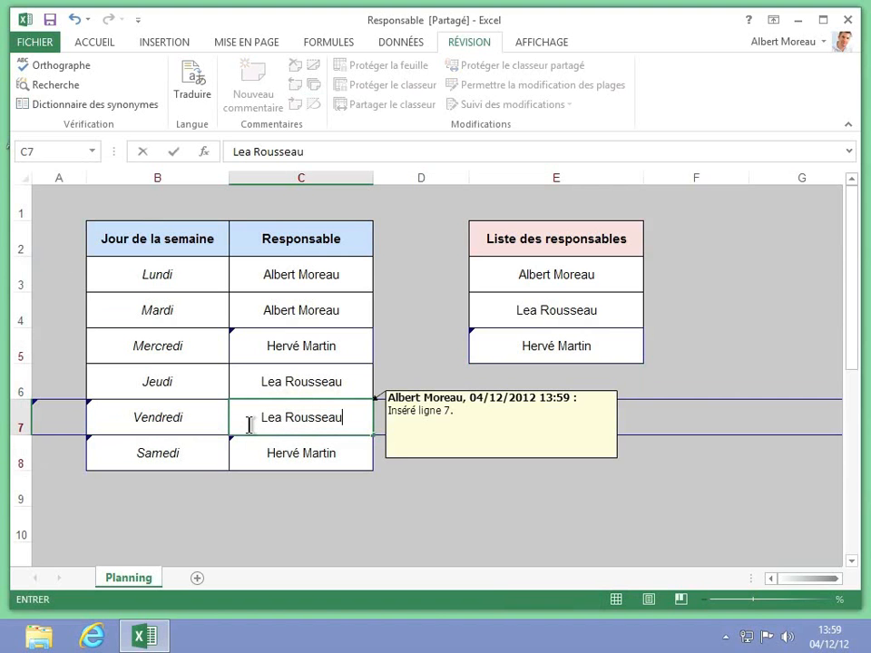
{"action": "key", "text": "Return"}
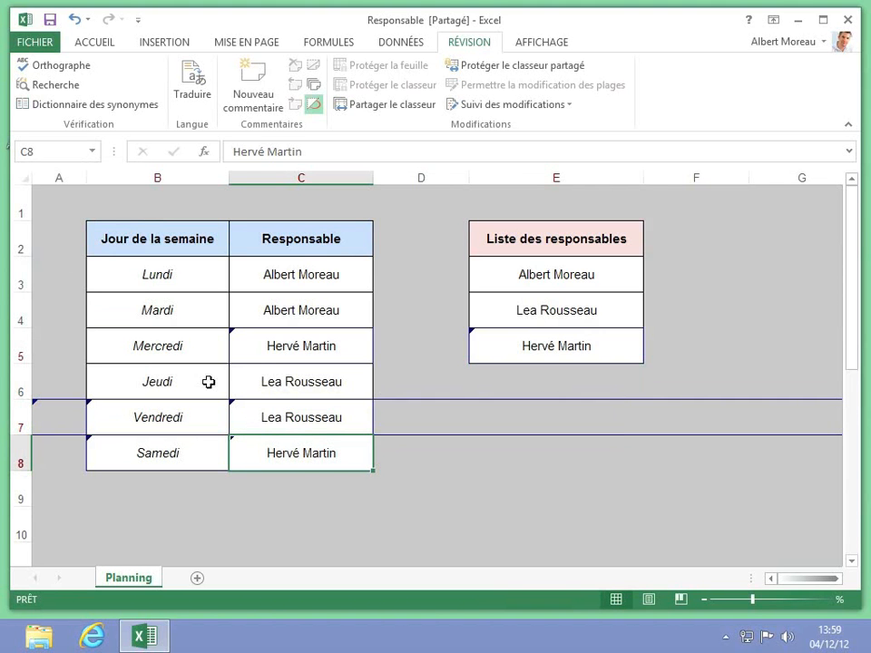
Step: Delete the empty column A
{"action": "left_click", "coordinate": [71, 178]}
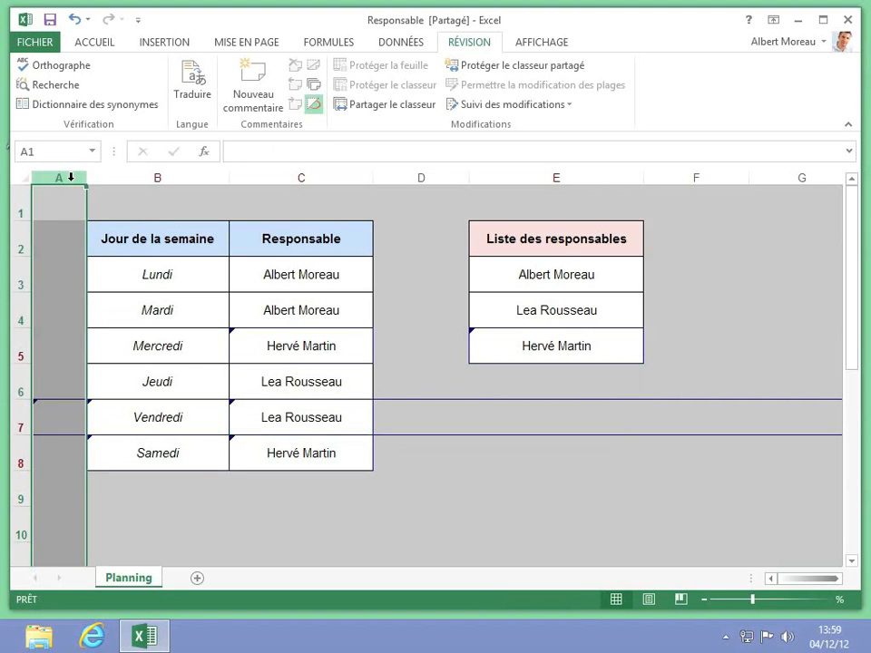
{"action": "right_click", "coordinate": [71, 178]}
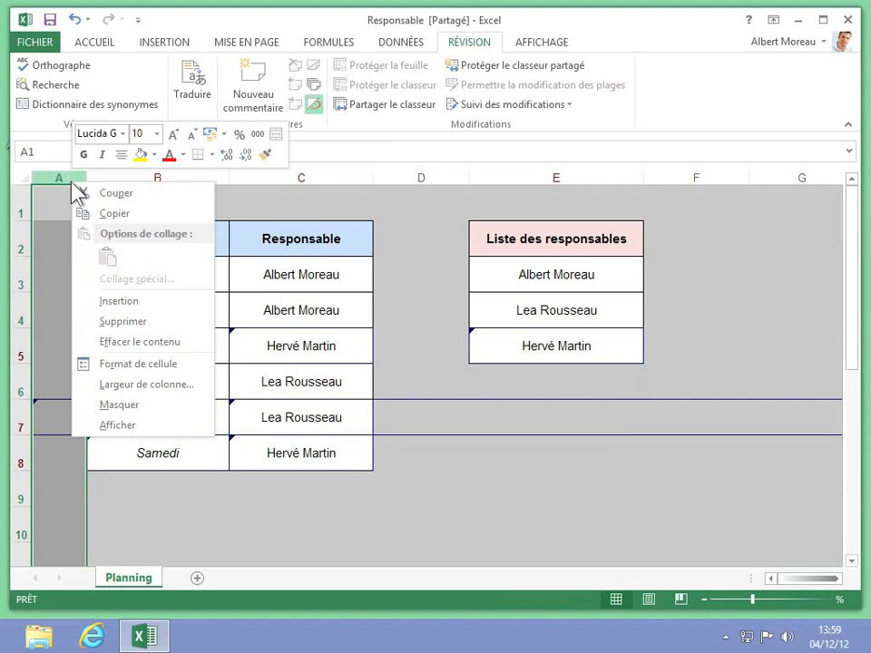
{"action": "left_click", "coordinate": [119, 325]}
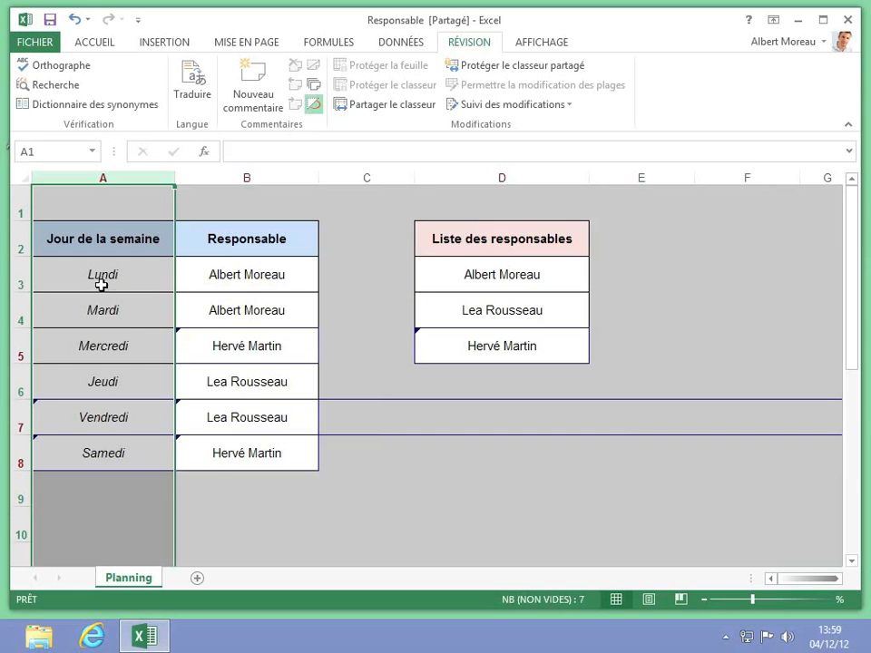
Step: Start Save As and browse to the C:\Utilisateurs\Public folder
{"action": "left_click", "coordinate": [35, 42]}
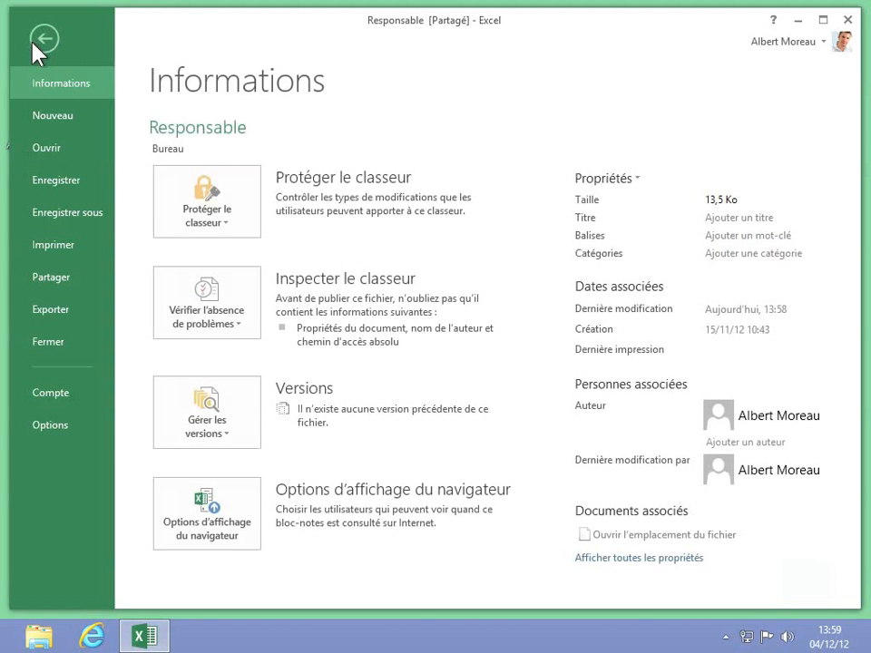
{"action": "left_click", "coordinate": [72, 214]}
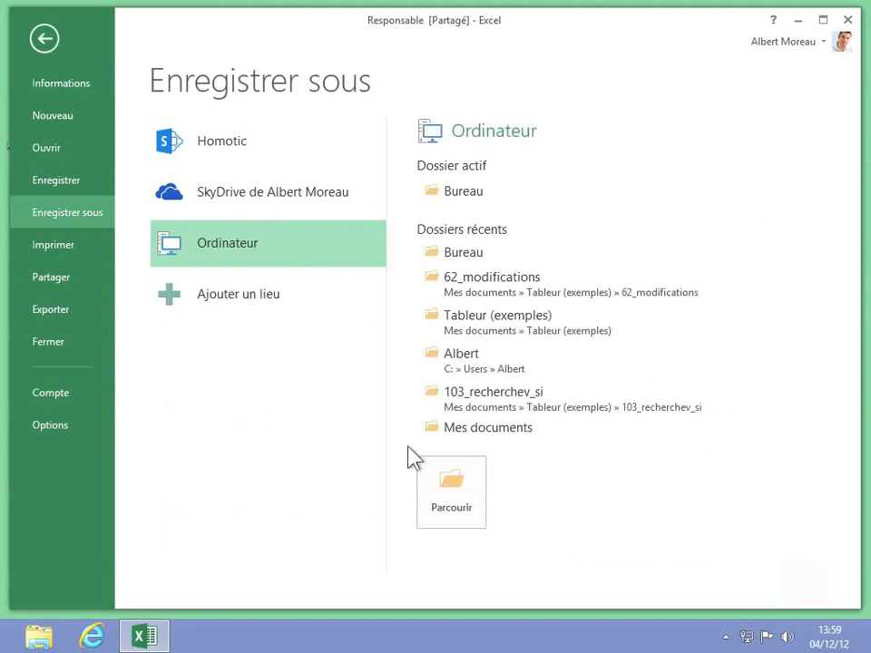
{"action": "left_click", "coordinate": [454, 487]}
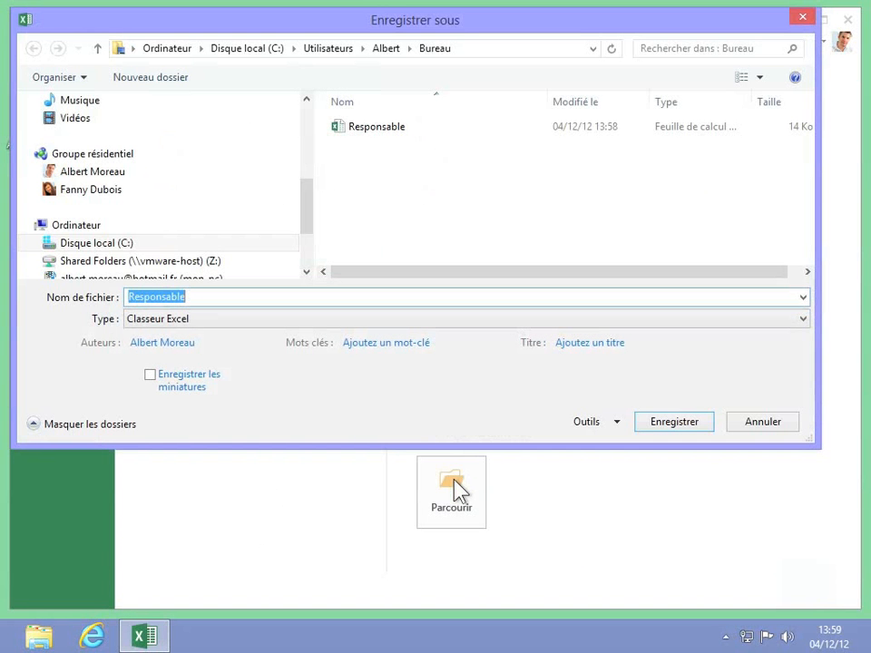
{"action": "left_click", "coordinate": [85, 245]}
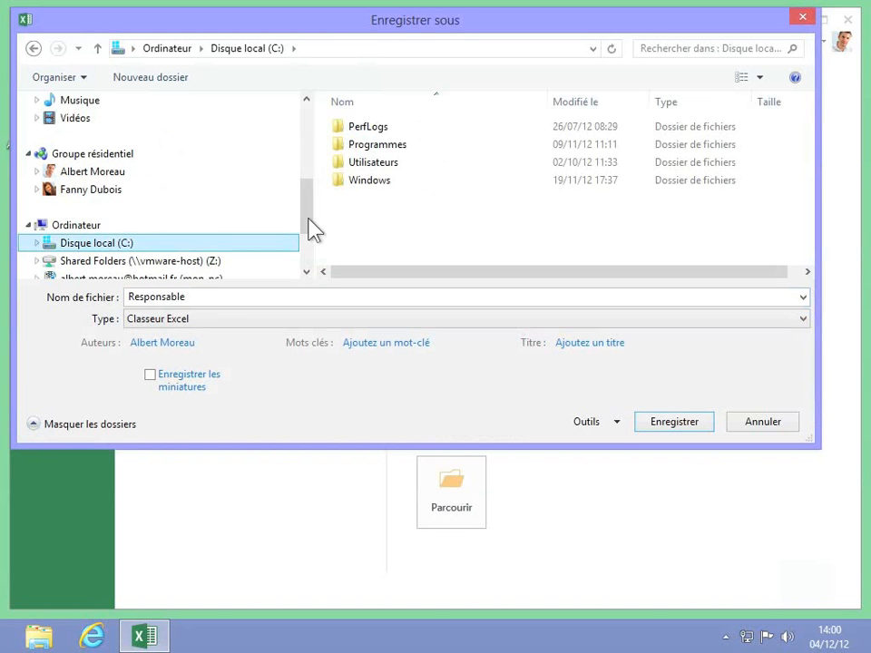
{"action": "double_click", "coordinate": [370, 165]}
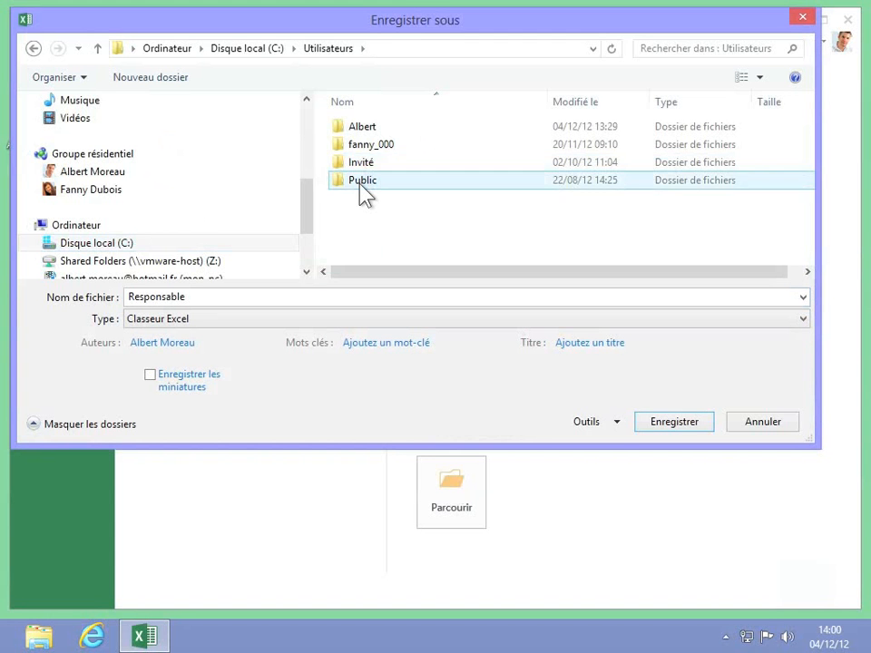
{"action": "double_click", "coordinate": [360, 183]}
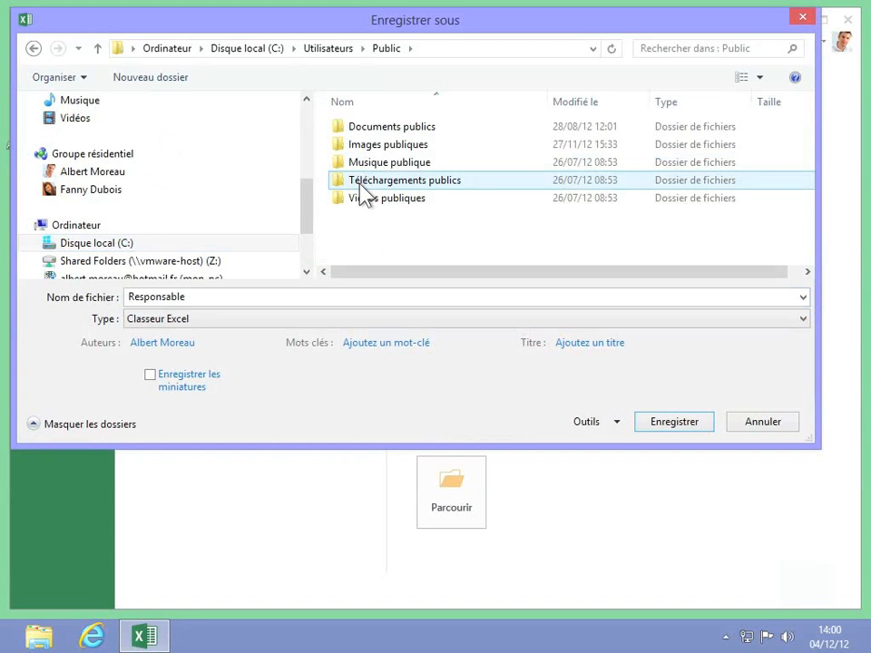
Step: Save the file as Responsables there and close Excel
{"action": "left_click", "coordinate": [200, 298]}
{"action": "left_click", "coordinate": [199, 298]}
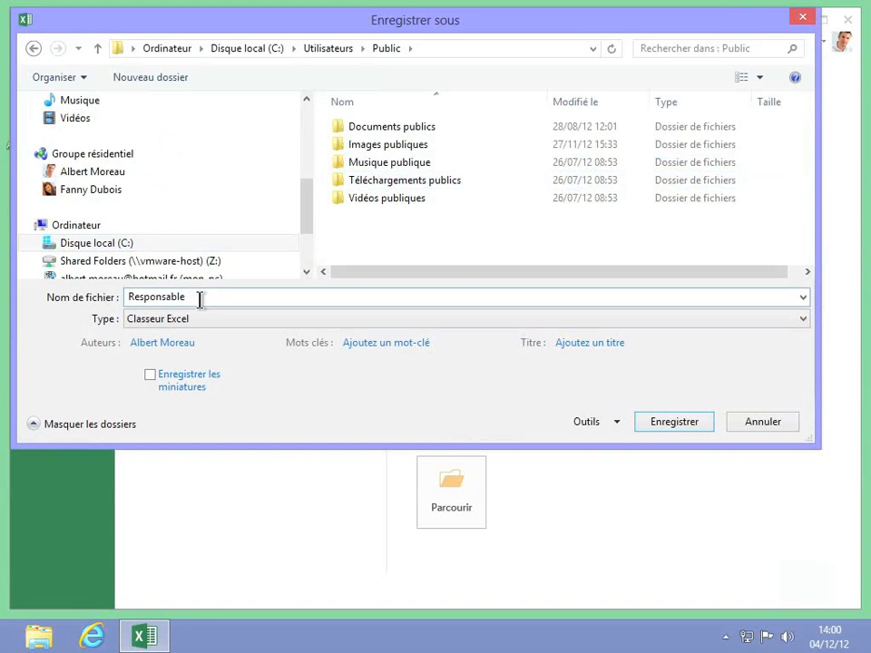
{"action": "type", "text": "s"}
{"action": "left_click", "coordinate": [666, 418]}
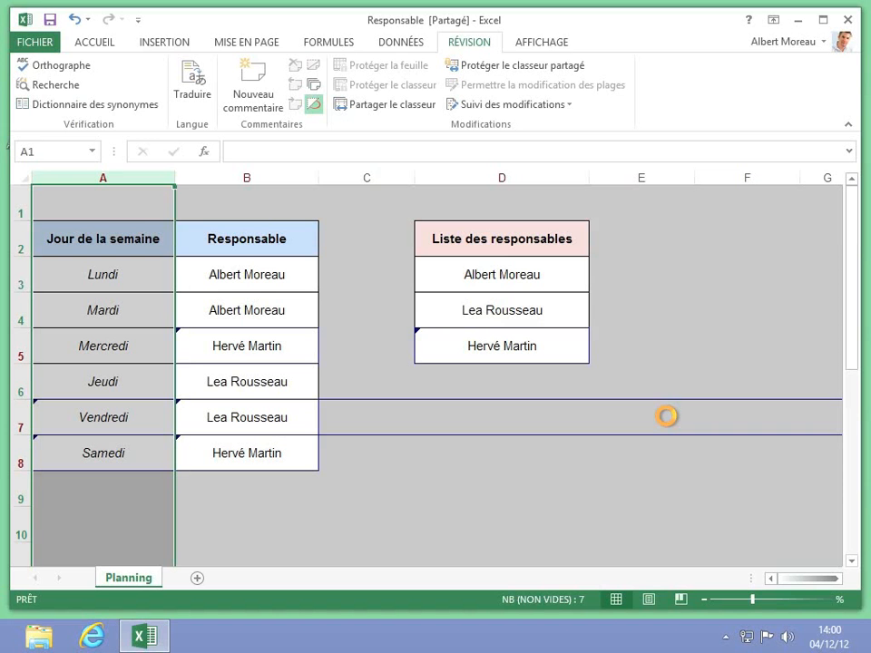
{"action": "mouse_move", "coordinate": [666, 416]}
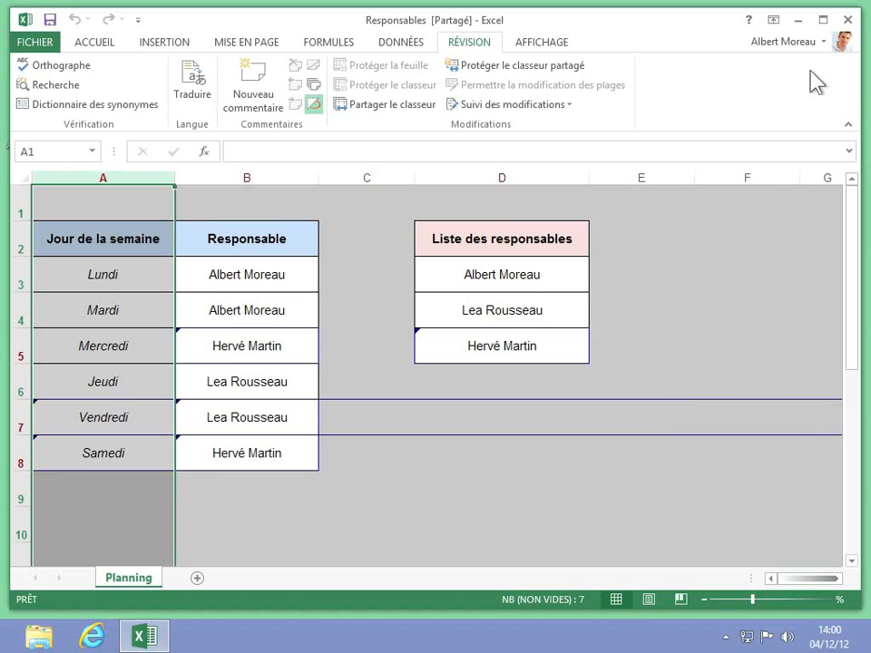
{"action": "left_click", "coordinate": [851, 22]}
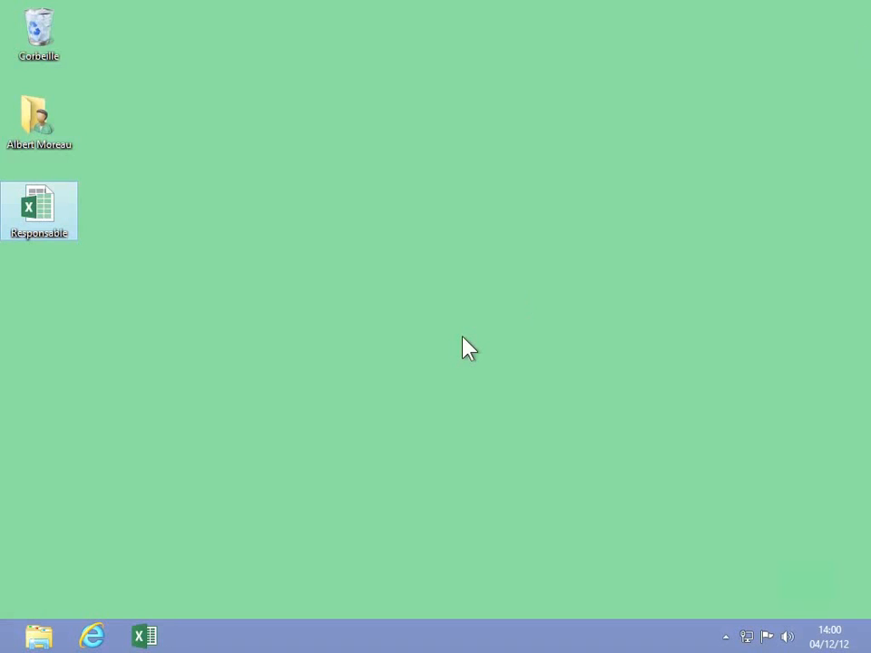
Step: From the Start screen, switch to the other user, enter its password and open Bureau
{"action": "key", "text": "super"}
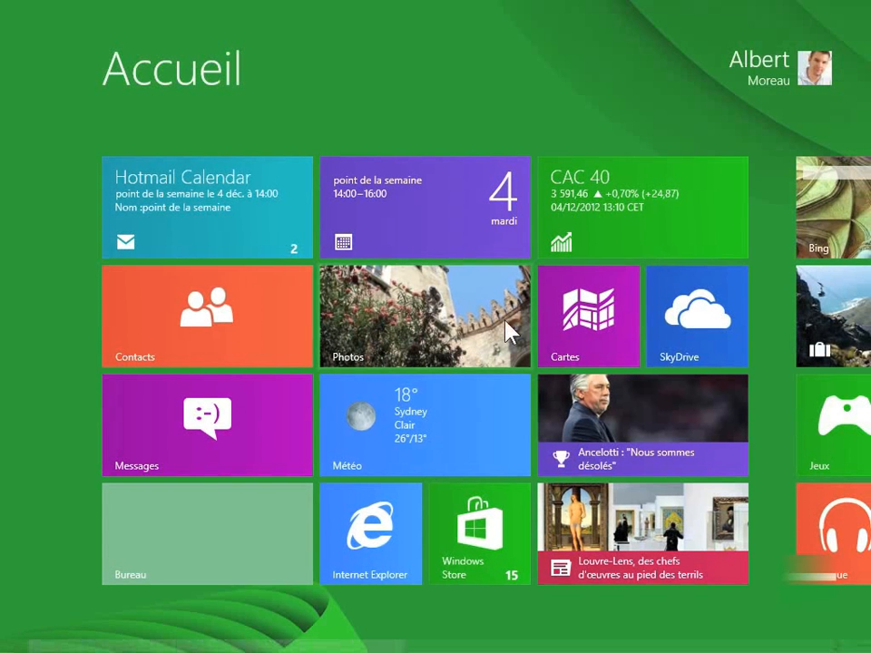
{"action": "left_click", "coordinate": [772, 83]}
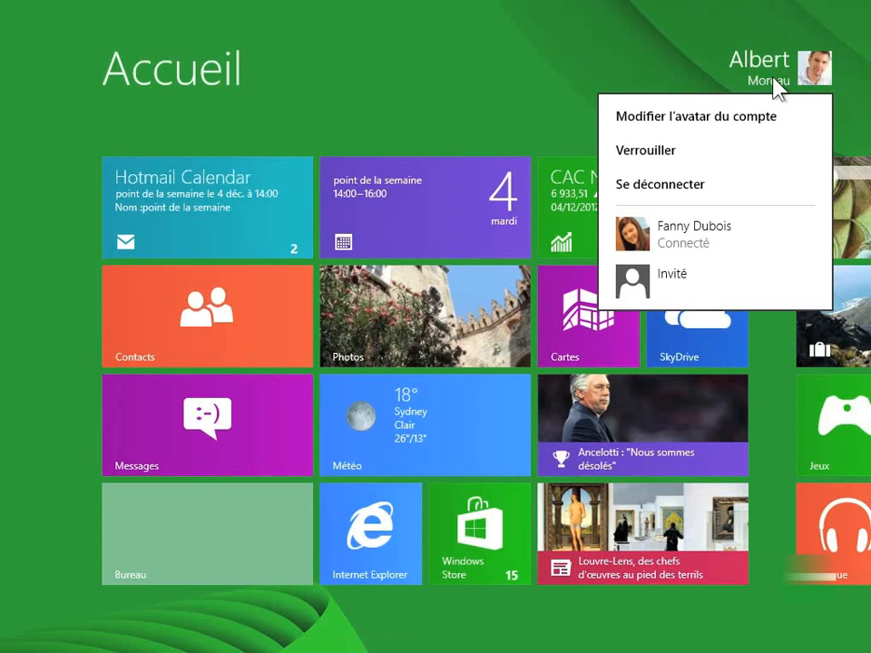
{"action": "left_click", "coordinate": [680, 233]}
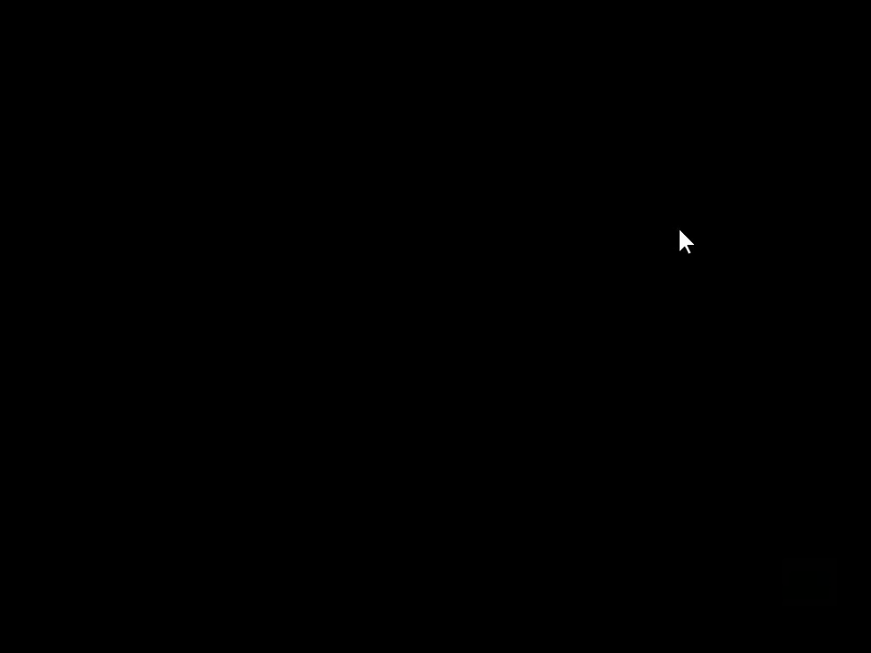
{"action": "type", "text": "•••••••"}
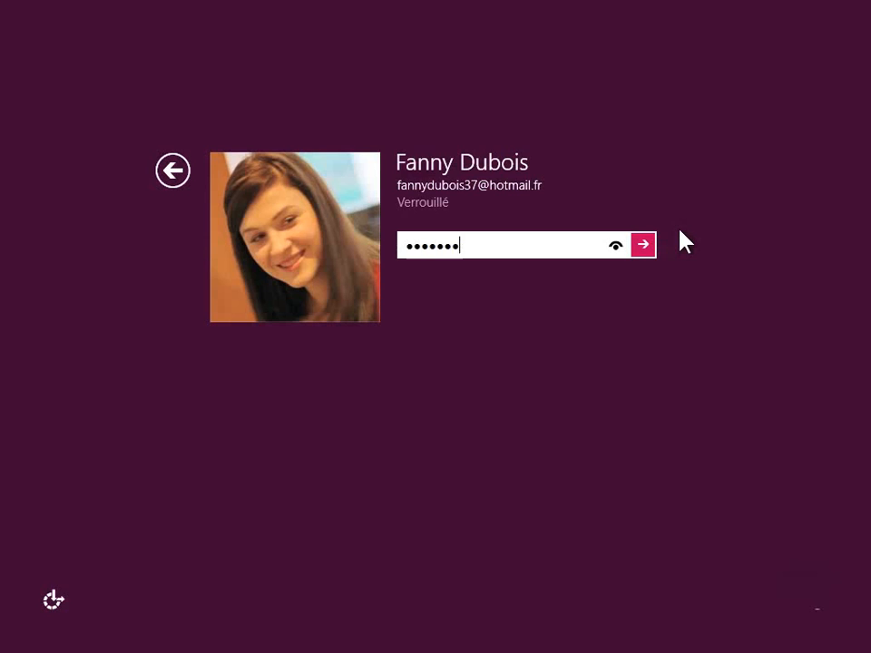
{"action": "type", "text": "•"}
{"action": "key", "text": "Return"}
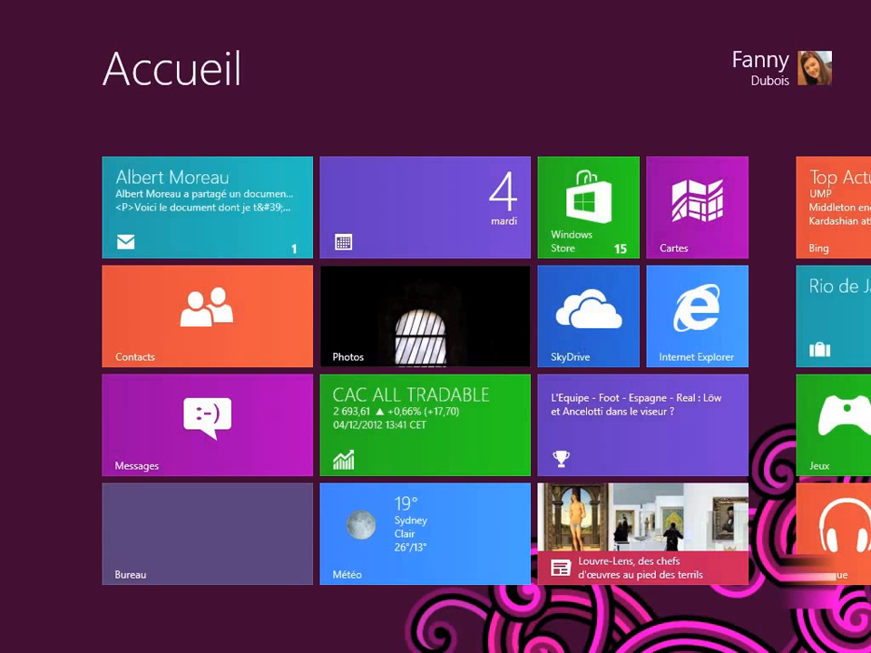
{"action": "left_click", "coordinate": [201, 542]}
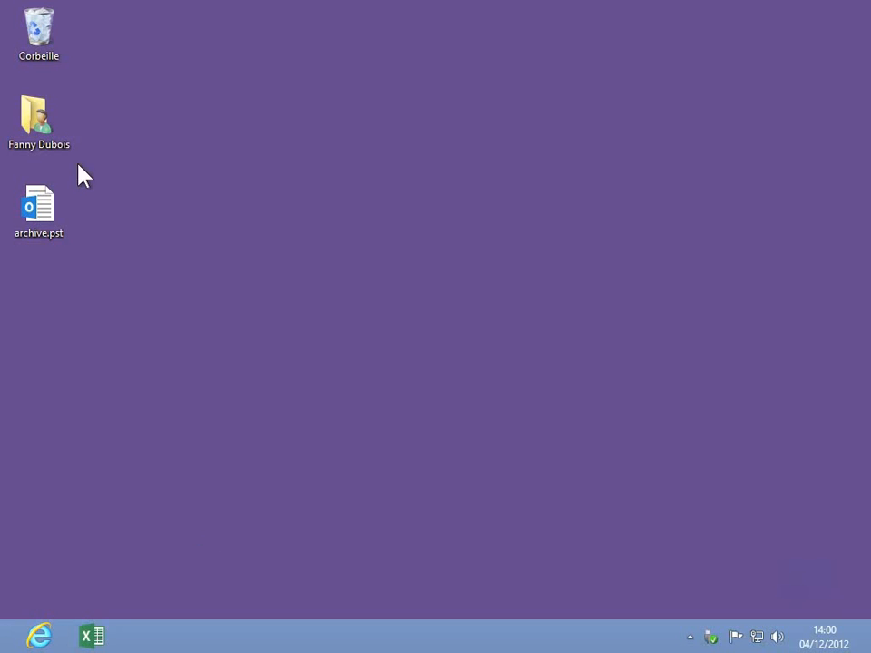
Step: Browse to C:\Utilisateurs\Public in File Explorer and open Responsables.xlsx
{"action": "double_click", "coordinate": [37, 127]}
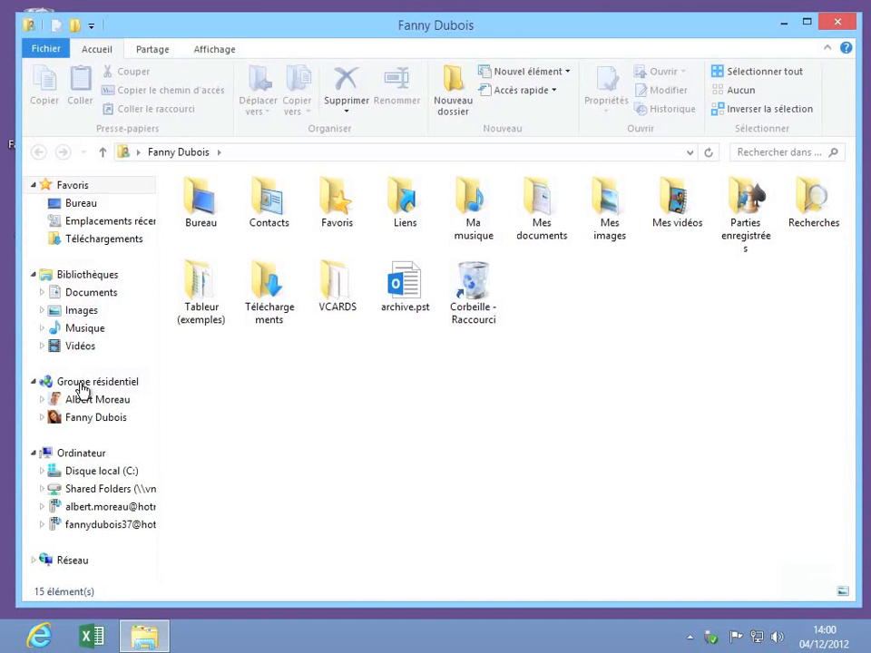
{"action": "left_click", "coordinate": [89, 472]}
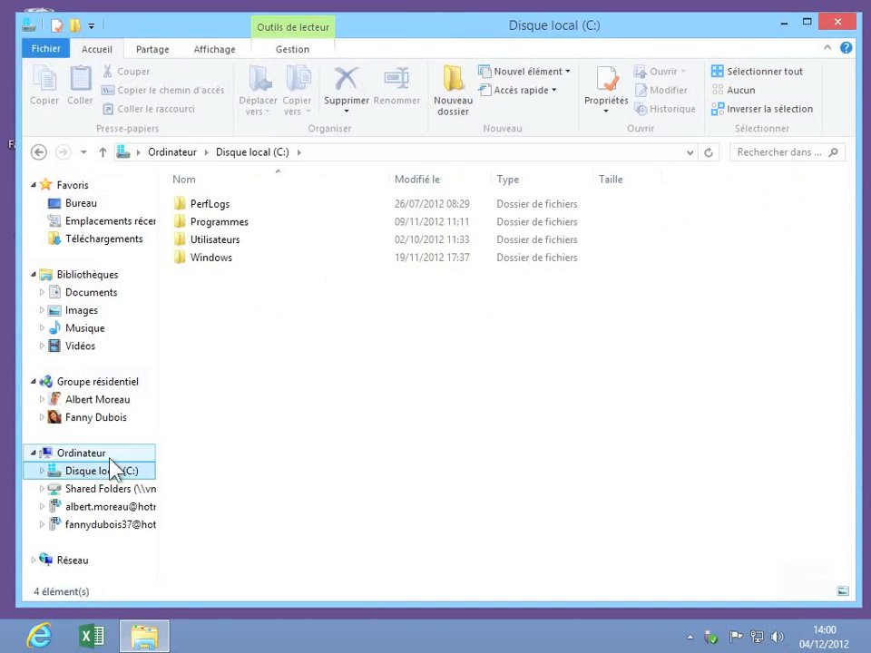
{"action": "left_click", "coordinate": [203, 240]}
{"action": "double_click", "coordinate": [203, 240]}
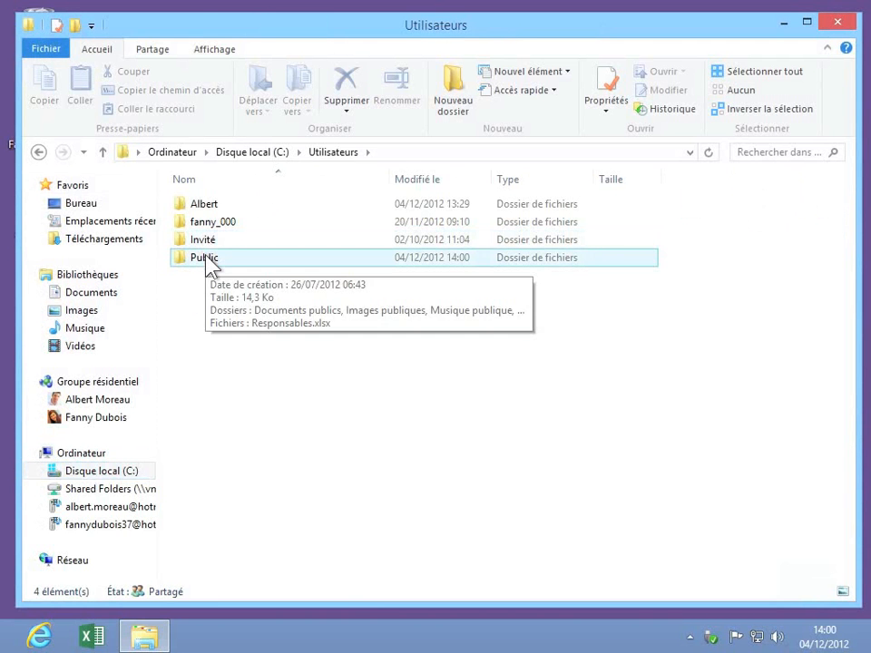
{"action": "double_click", "coordinate": [204, 259]}
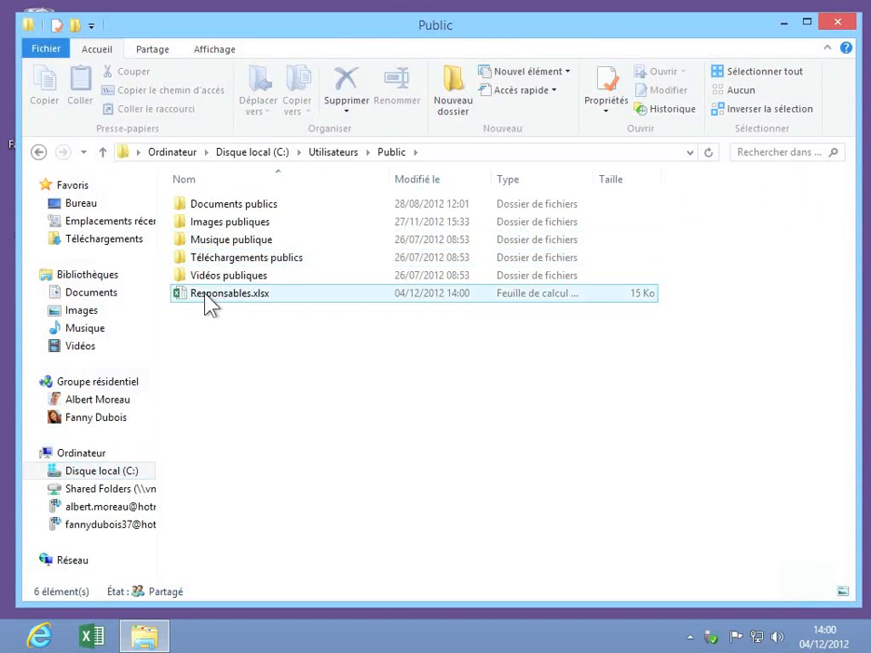
{"action": "double_click", "coordinate": [206, 301]}
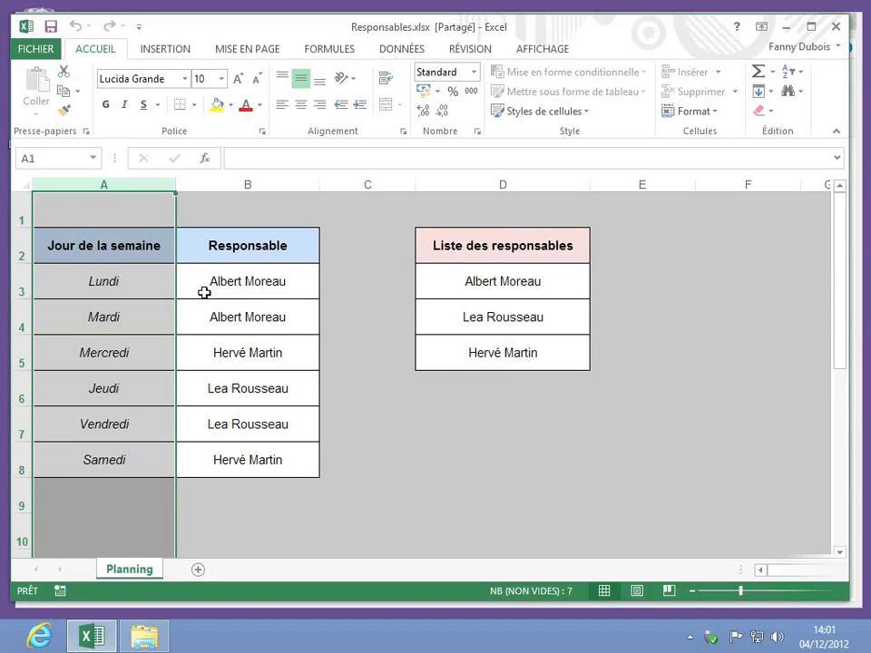
Step: Highlight changes on the sheet with Le set to Tous and Par set to Tous
{"action": "left_click", "coordinate": [138, 217]}
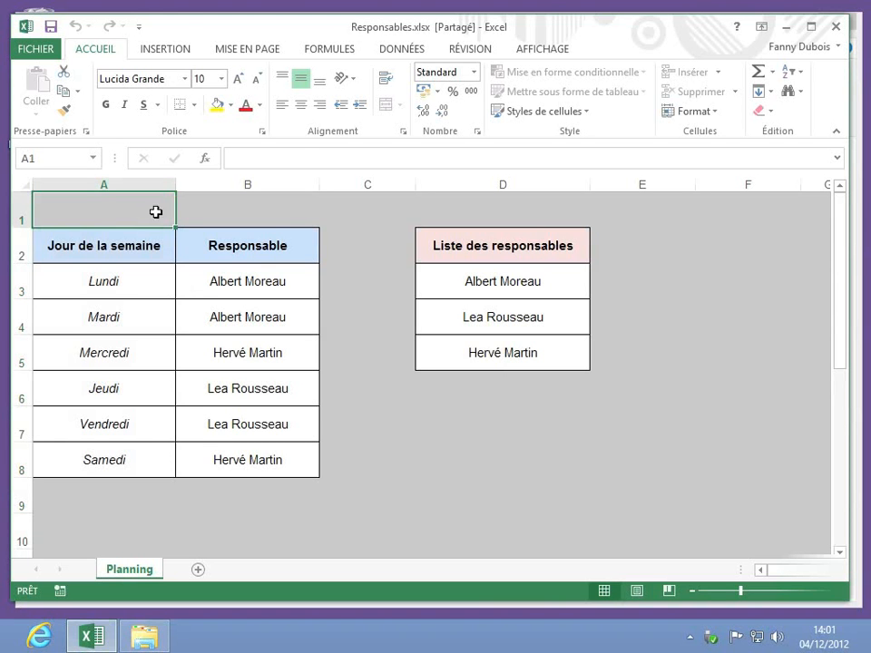
{"action": "left_click", "coordinate": [483, 54]}
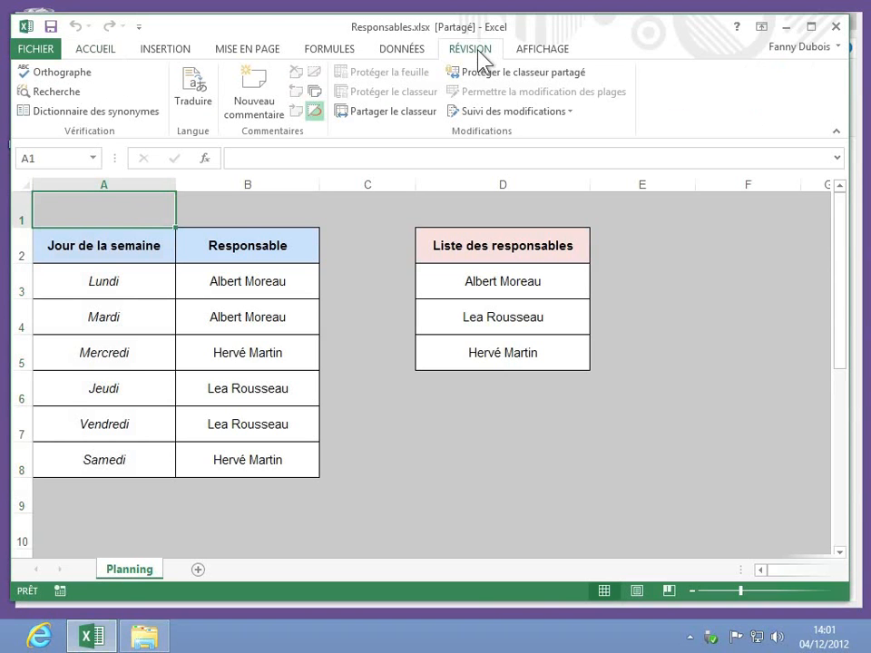
{"action": "left_click", "coordinate": [558, 111]}
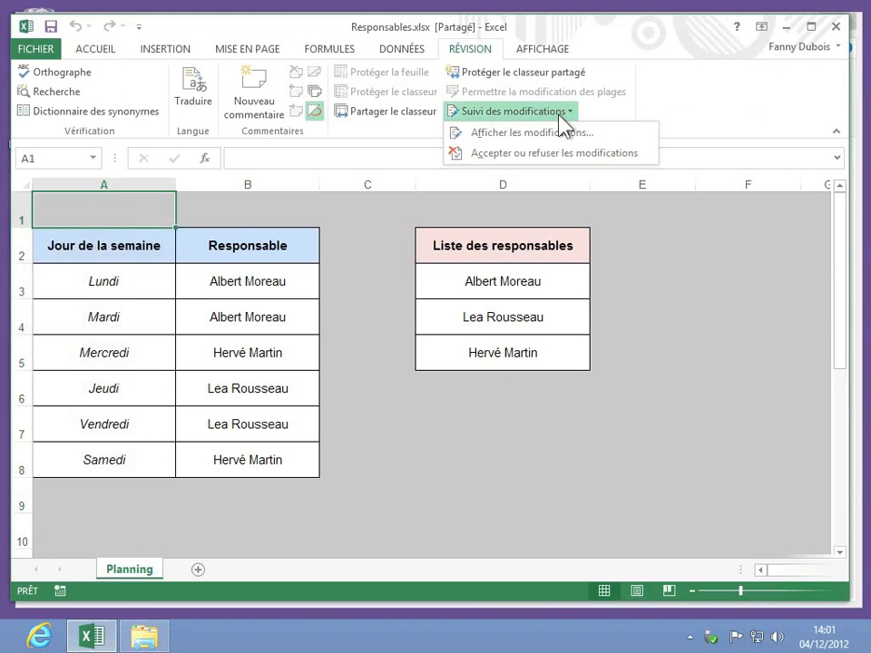
{"action": "left_click", "coordinate": [556, 134]}
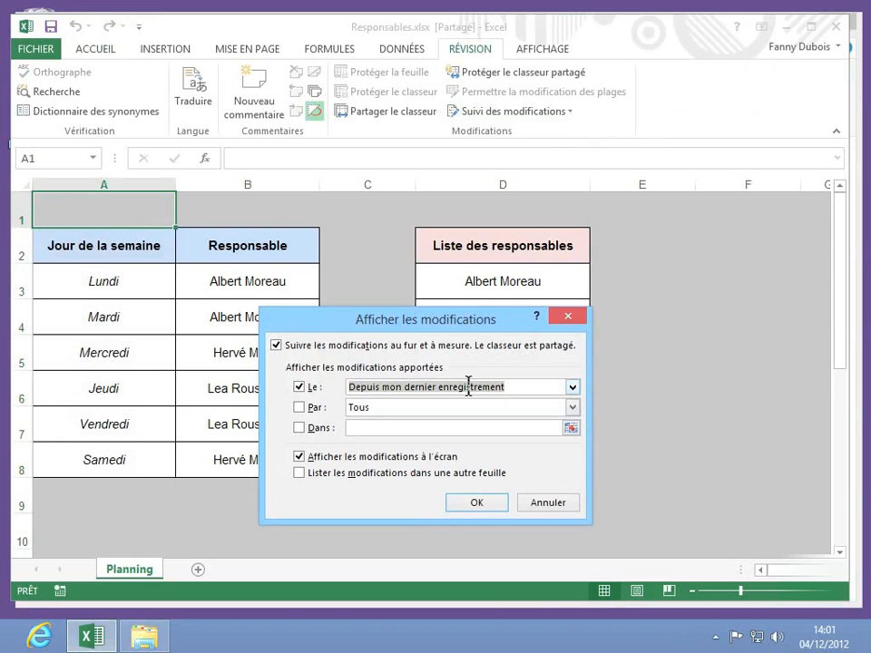
{"action": "left_click", "coordinate": [572, 388]}
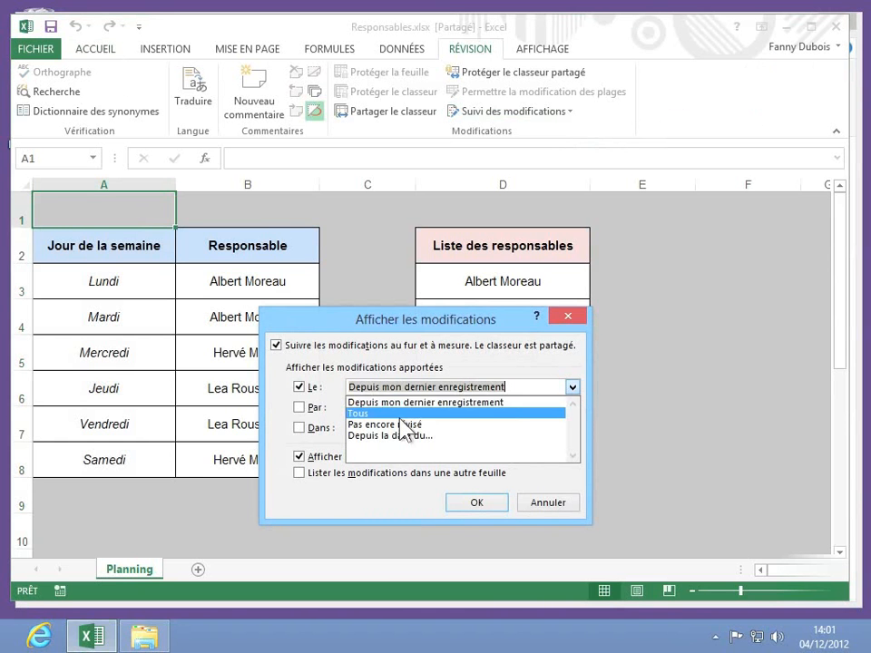
{"action": "left_click", "coordinate": [400, 414]}
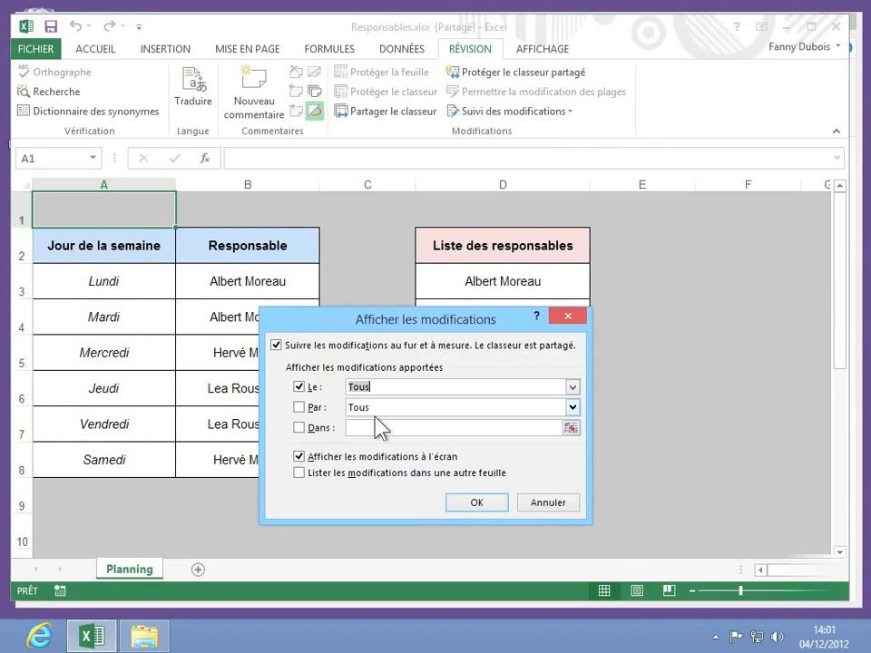
{"action": "left_click", "coordinate": [495, 410]}
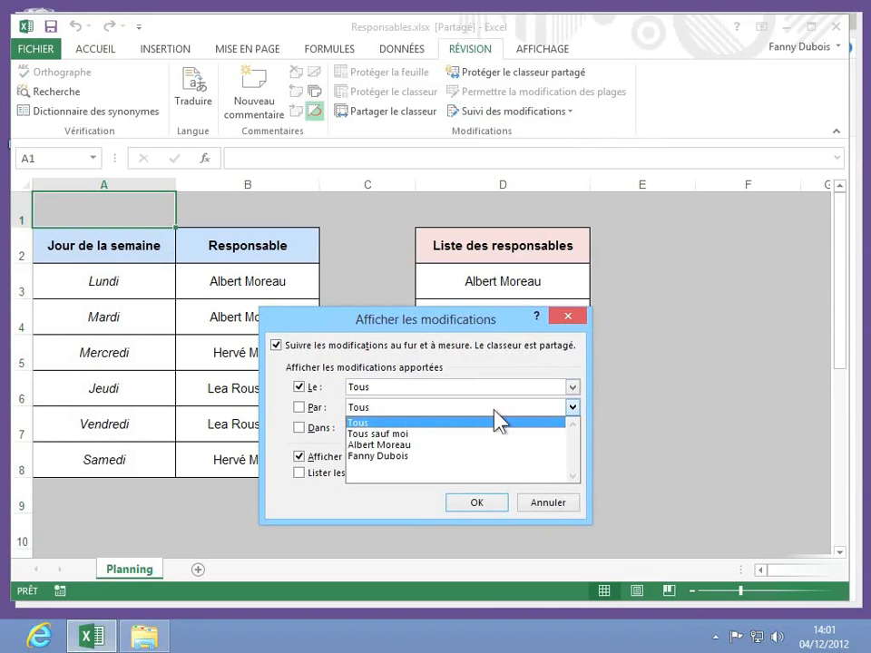
{"action": "left_click", "coordinate": [494, 413]}
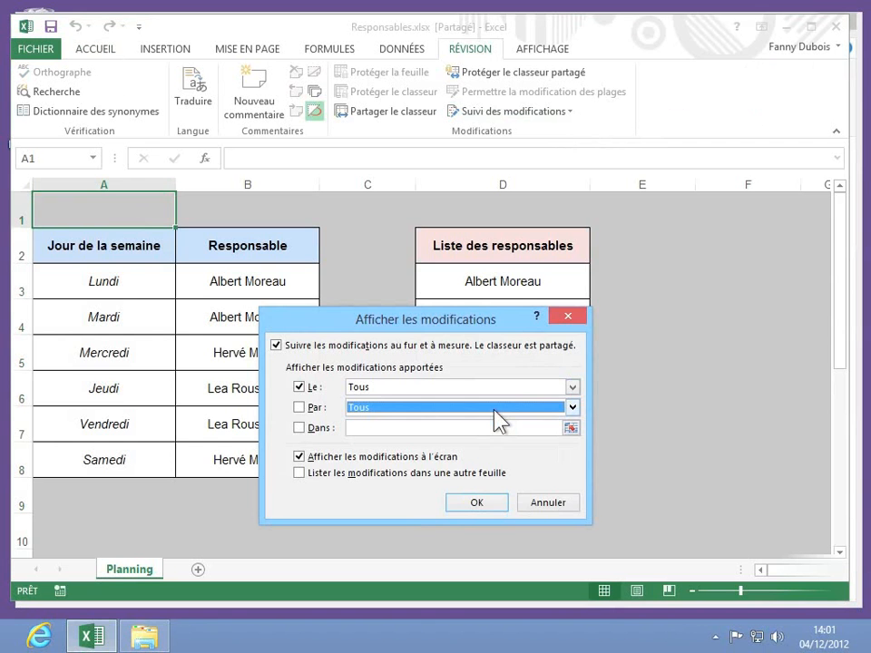
{"action": "left_click", "coordinate": [454, 502]}
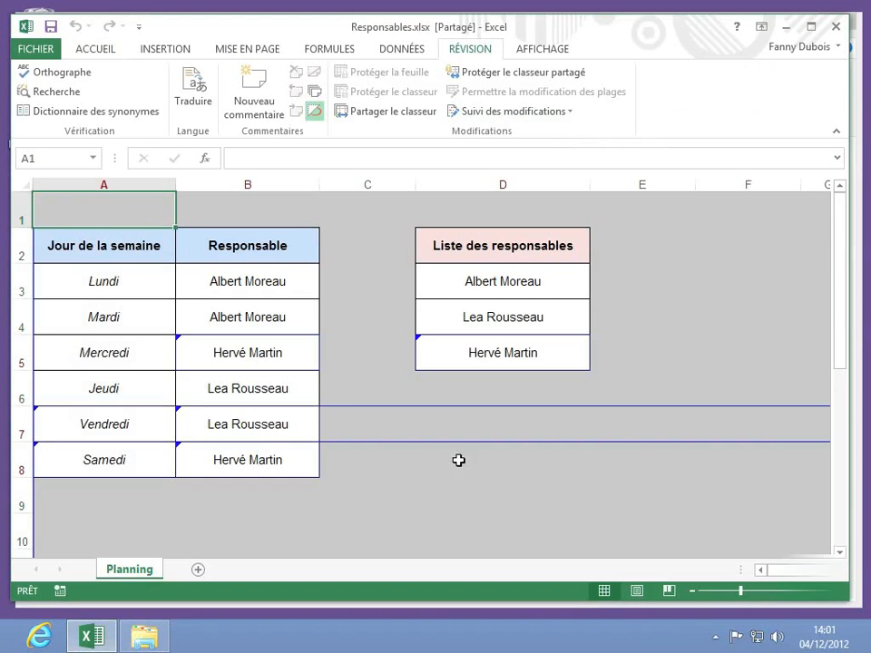
{"action": "mouse_move", "coordinate": [432, 343]}
{"action": "mouse_move", "coordinate": [215, 337]}
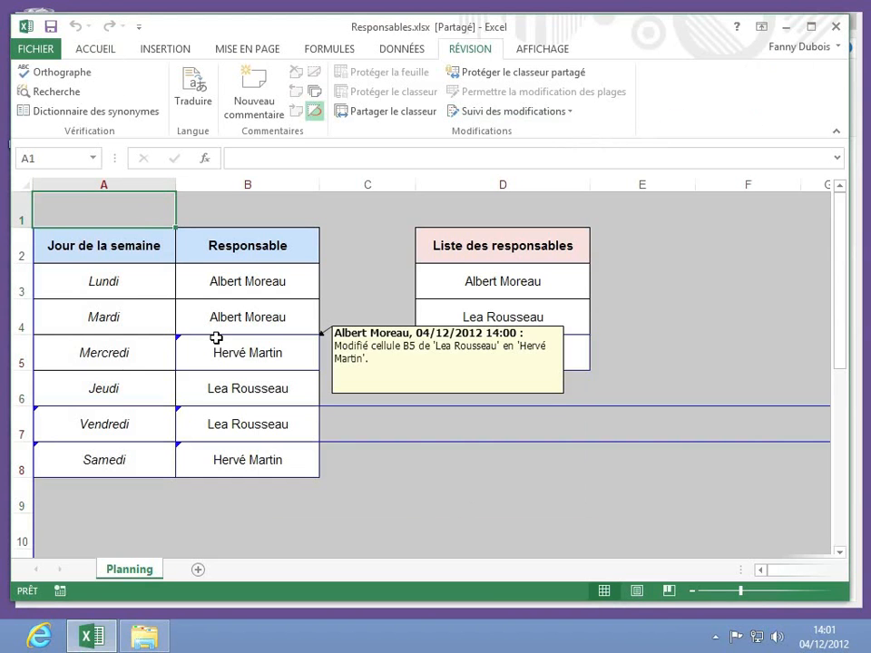
{"action": "mouse_move", "coordinate": [202, 424]}
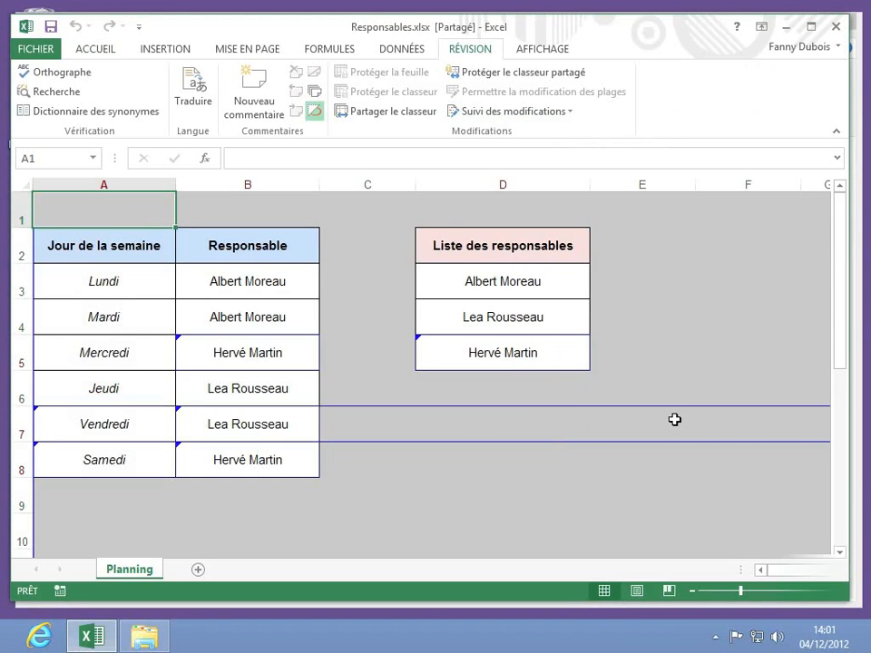
Step: Begin Accepter ou refuser les modifications for changes marked Pas encore révisé
{"action": "mouse_move", "coordinate": [675, 419]}
{"action": "mouse_move", "coordinate": [43, 237]}
{"action": "left_click", "coordinate": [564, 118]}
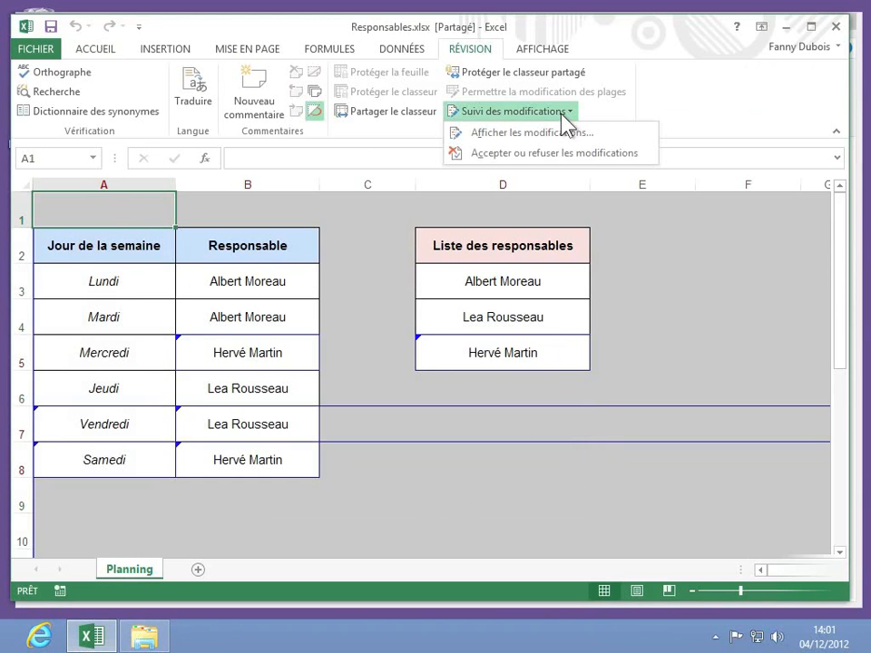
{"action": "left_click", "coordinate": [538, 154]}
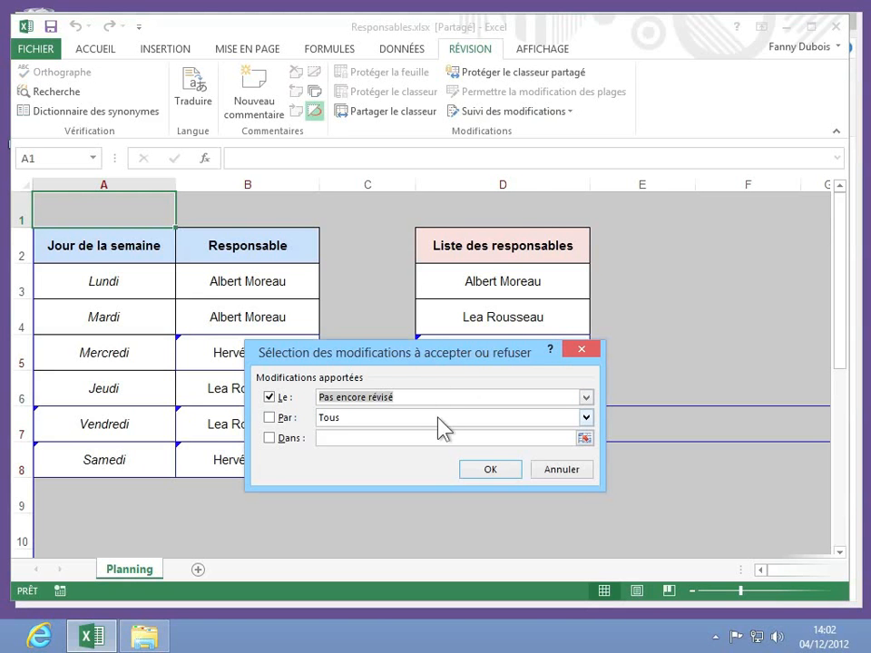
{"action": "left_click", "coordinate": [487, 469]}
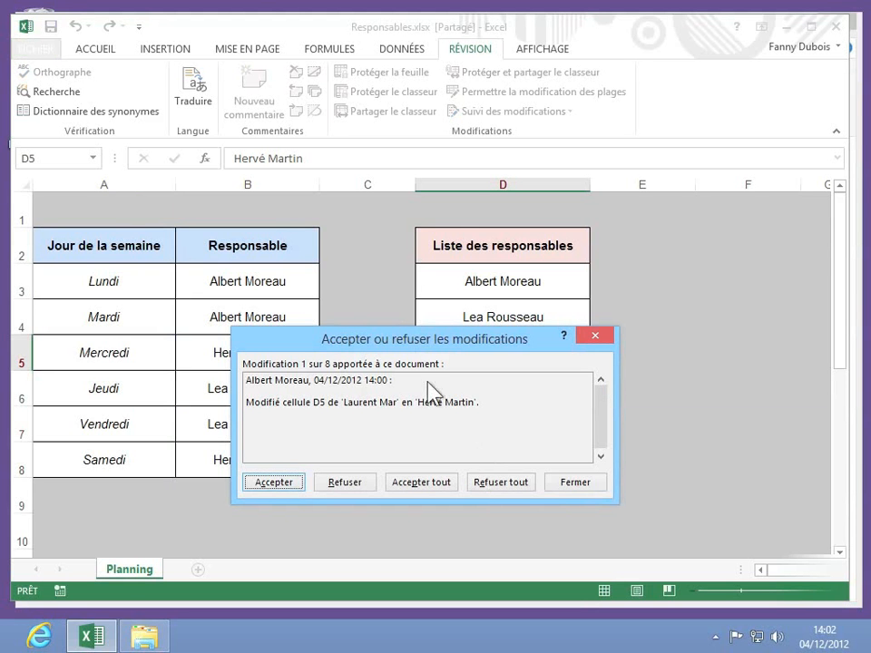
Step: Reject the name changes in D5, B5 and B8, restoring the original managers
{"action": "left_click", "coordinate": [343, 483]}
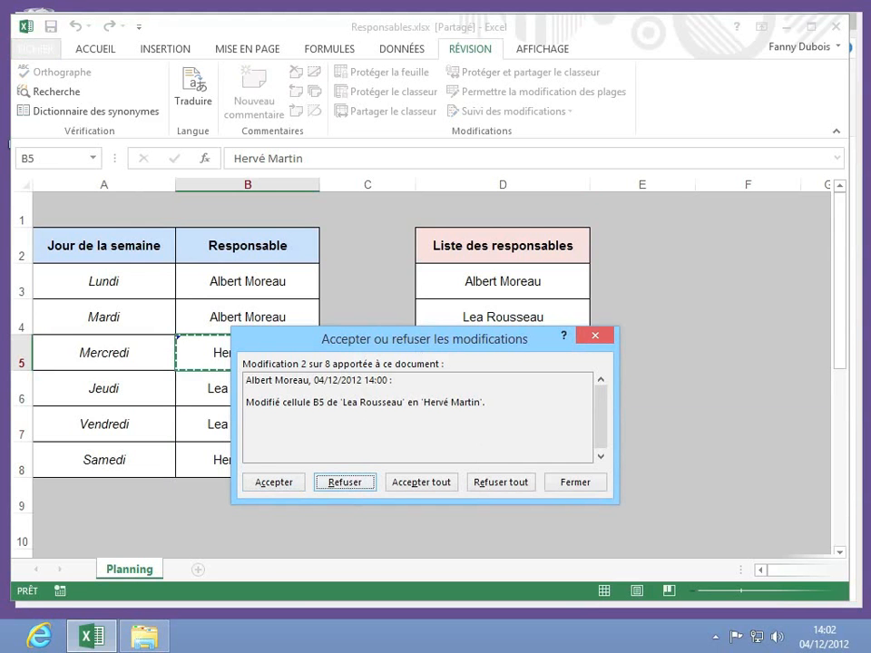
{"action": "left_click_drag", "start_coordinate": [420, 342], "coordinate": [519, 407]}
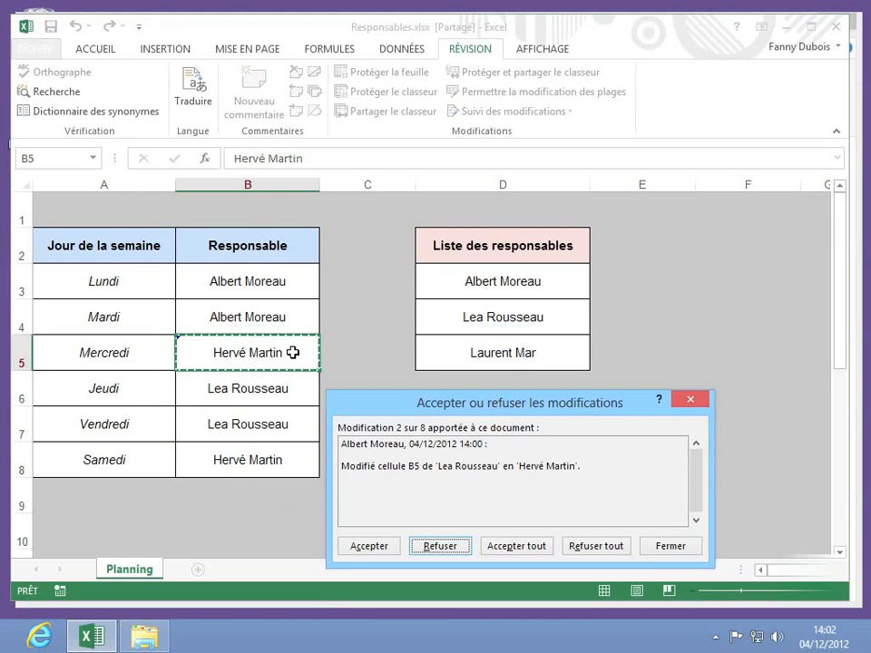
{"action": "left_click", "coordinate": [423, 548]}
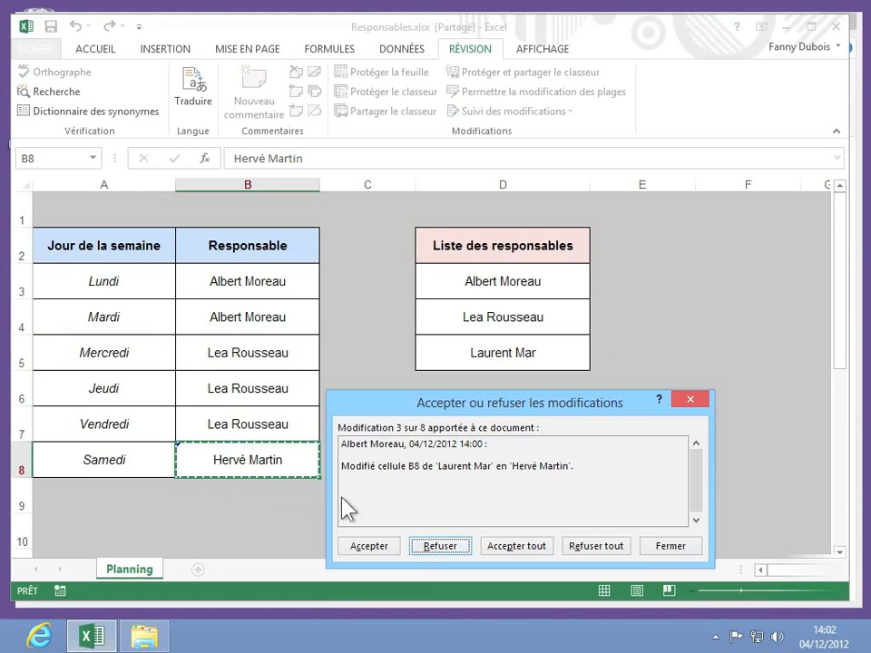
{"action": "left_click", "coordinate": [440, 554]}
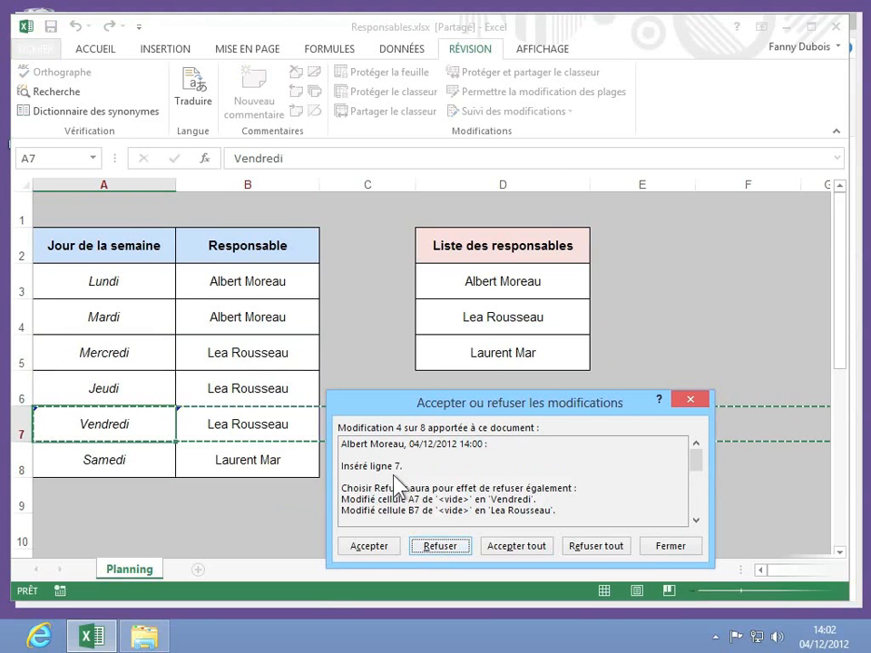
Step: Accept the inserted row 7 with Vendredi, Samedi and the B7 manager entry
{"action": "left_click", "coordinate": [367, 549]}
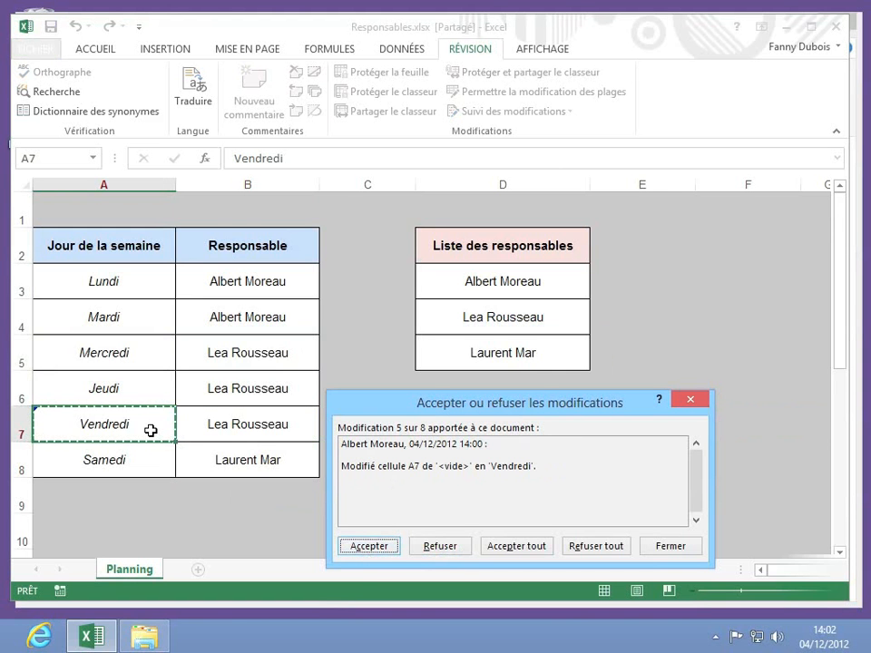
{"action": "left_click", "coordinate": [369, 546]}
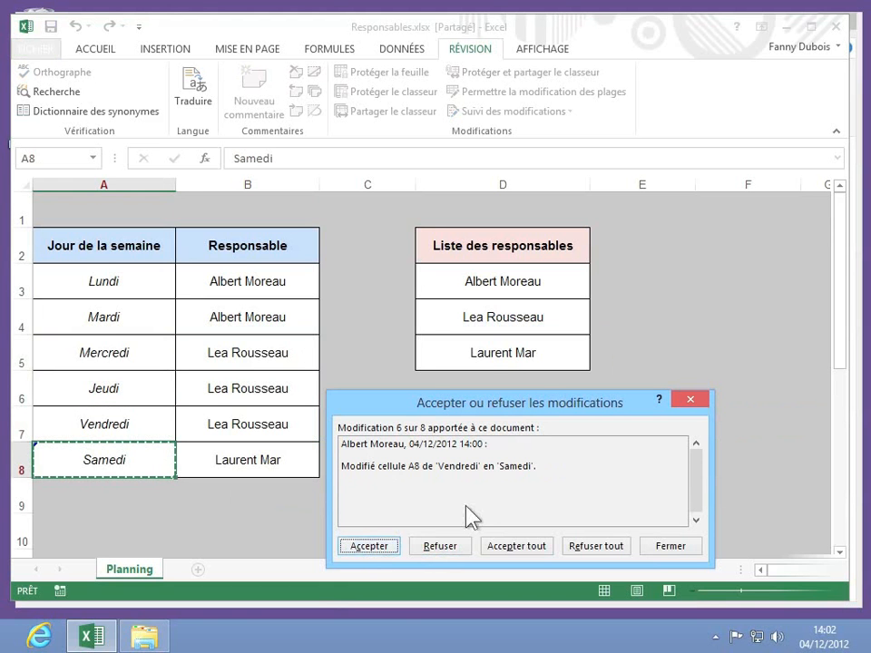
{"action": "left_click", "coordinate": [381, 547]}
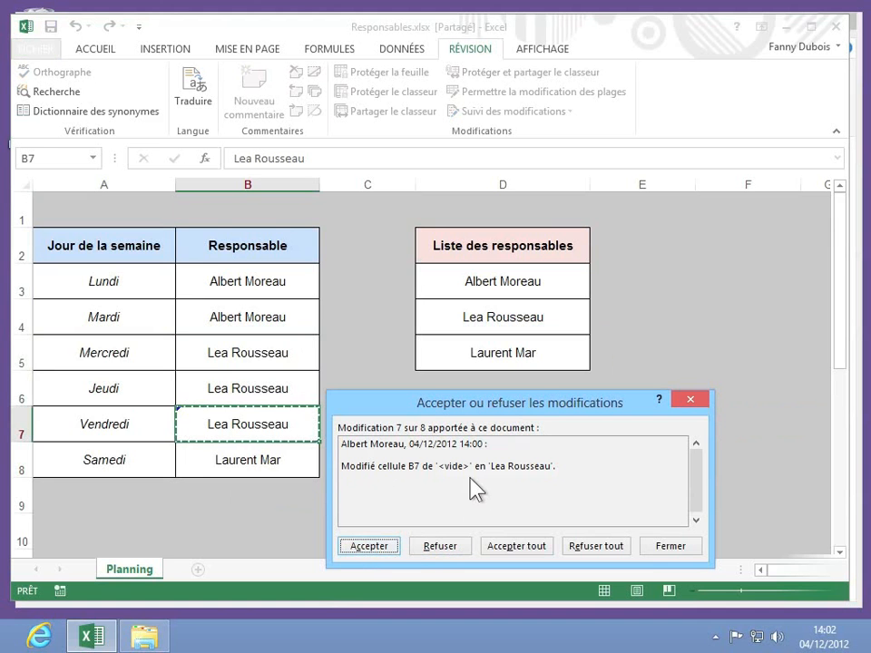
{"action": "left_click", "coordinate": [351, 545]}
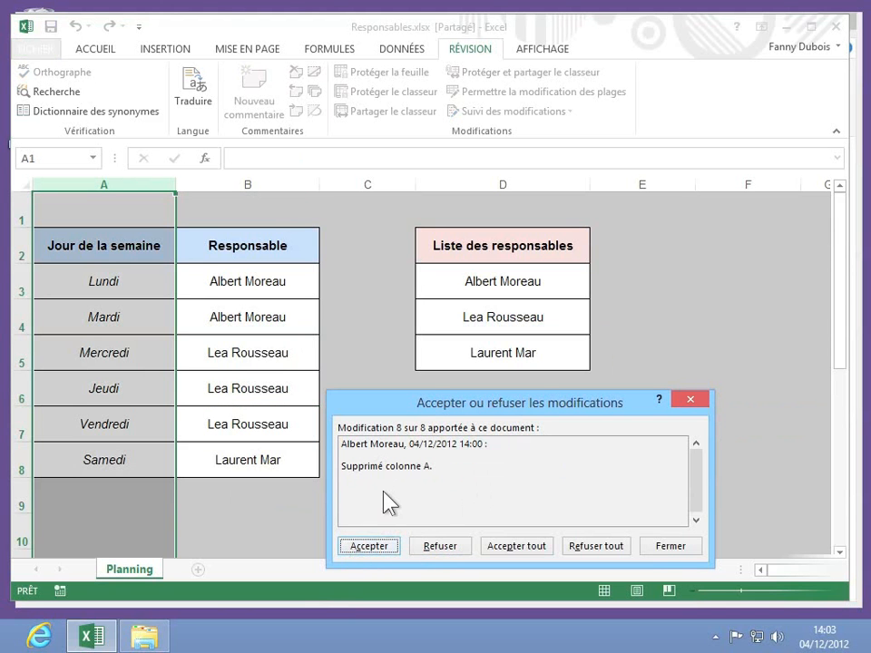
Step: Reject change 8, the column A deletion, and save the workbook
{"action": "left_click", "coordinate": [437, 546]}
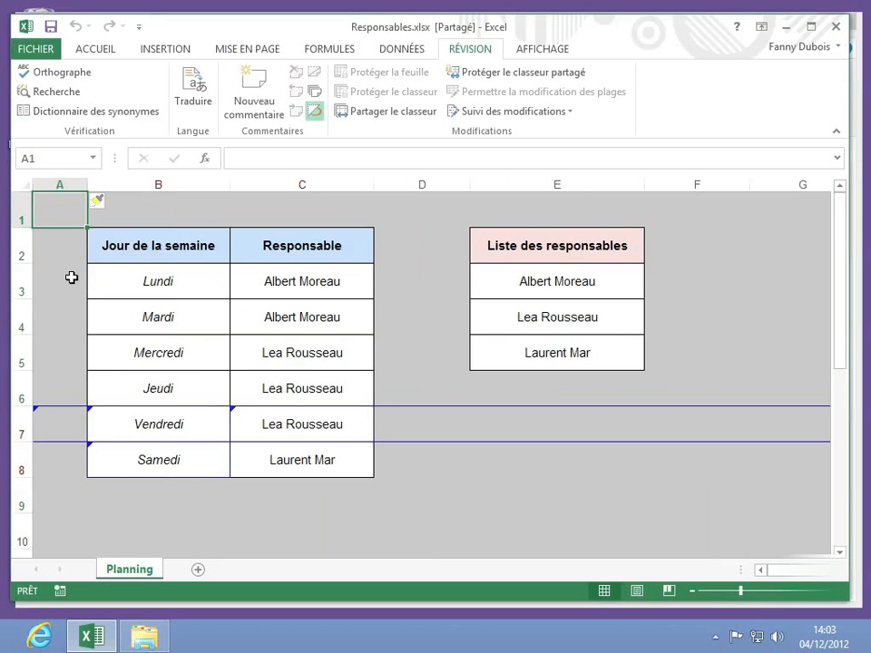
{"action": "left_click", "coordinate": [51, 27]}
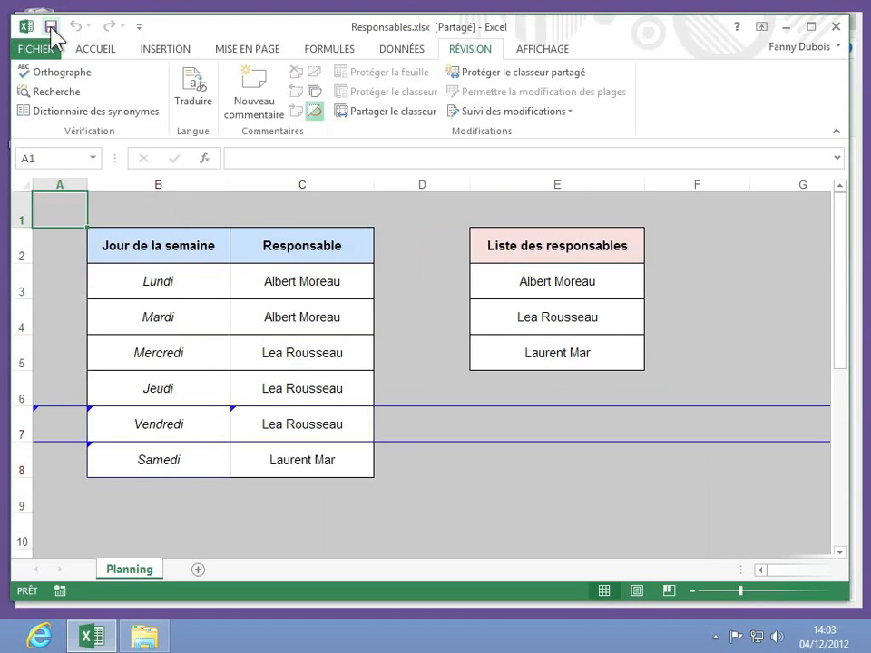